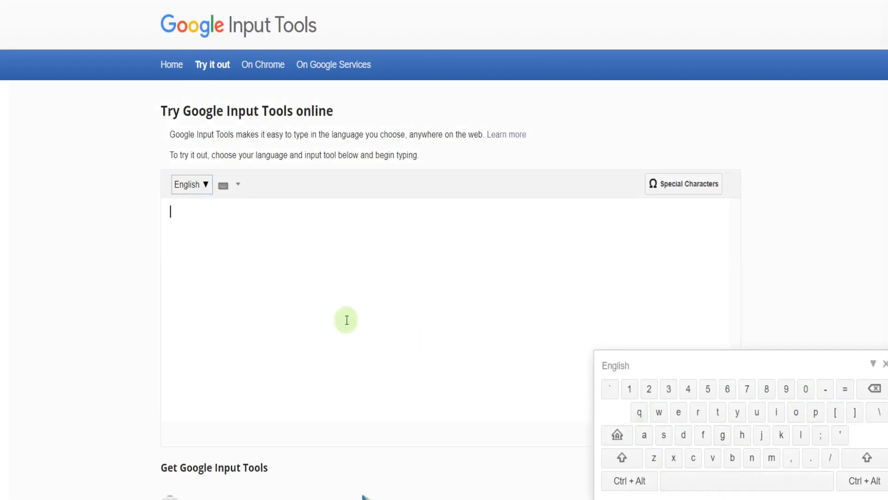
# - Switch the input language to Hindi and enter हिंदी by transliterating "hindi"
pyautogui.click(205, 194)
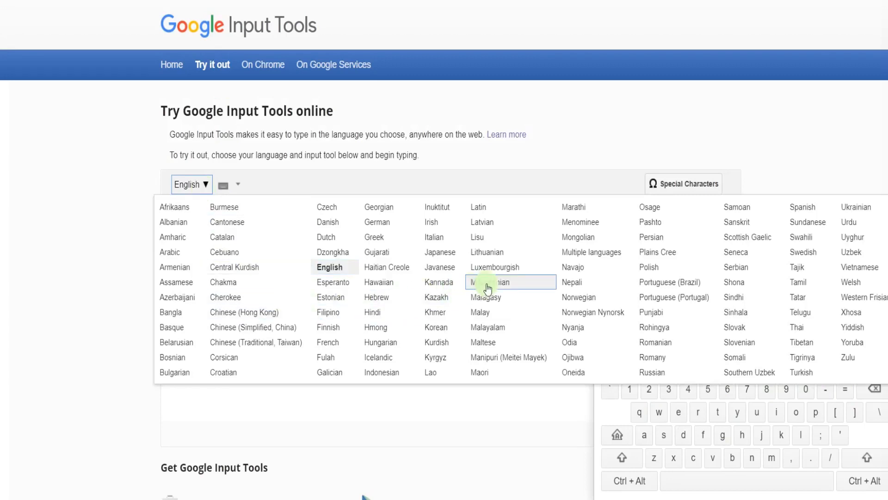
pyautogui.click(387, 314)
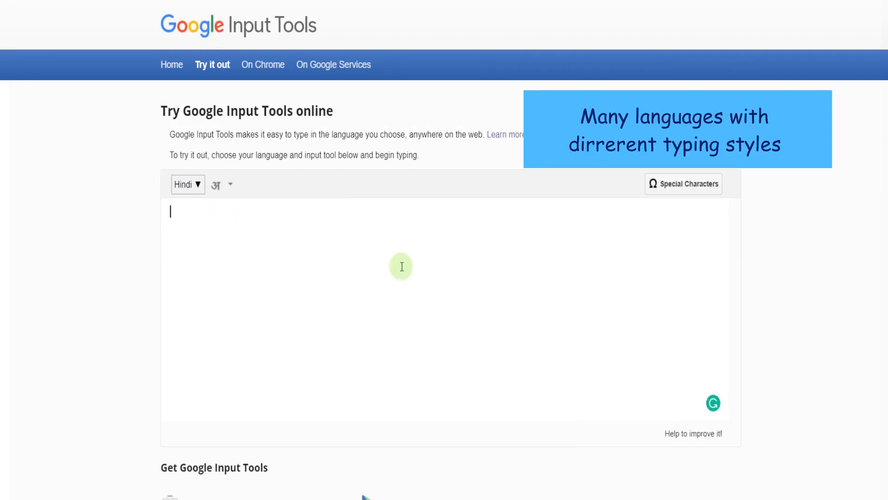
pyautogui.write('hindi')
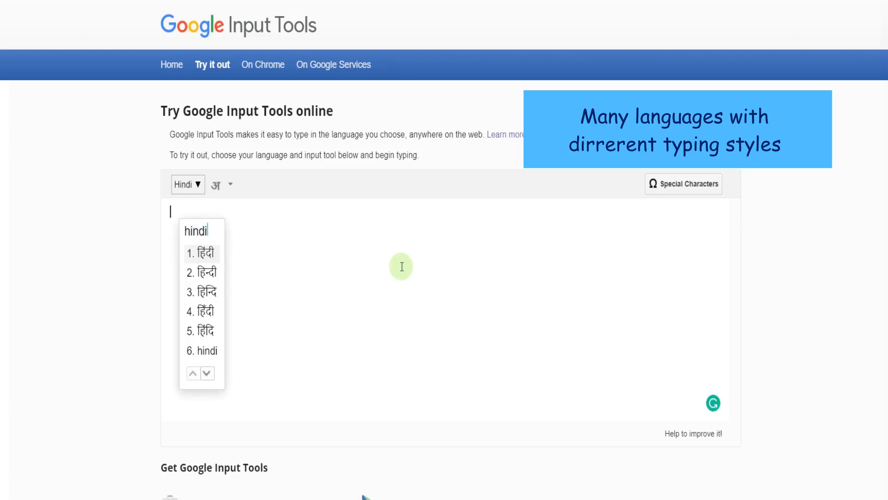
pyautogui.press('space')
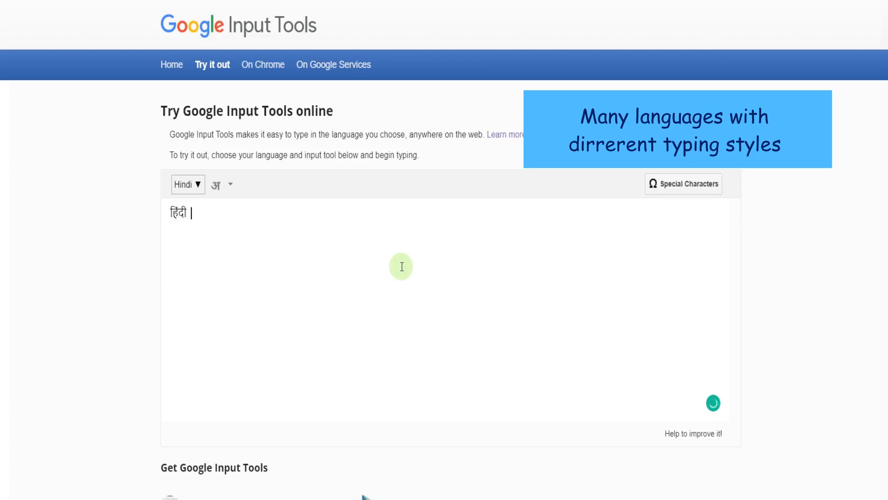
# - Add a semicolon and transliterate "hindi" again, choosing the second suggestion, हिन्दी
pyautogui.write('; hindi')
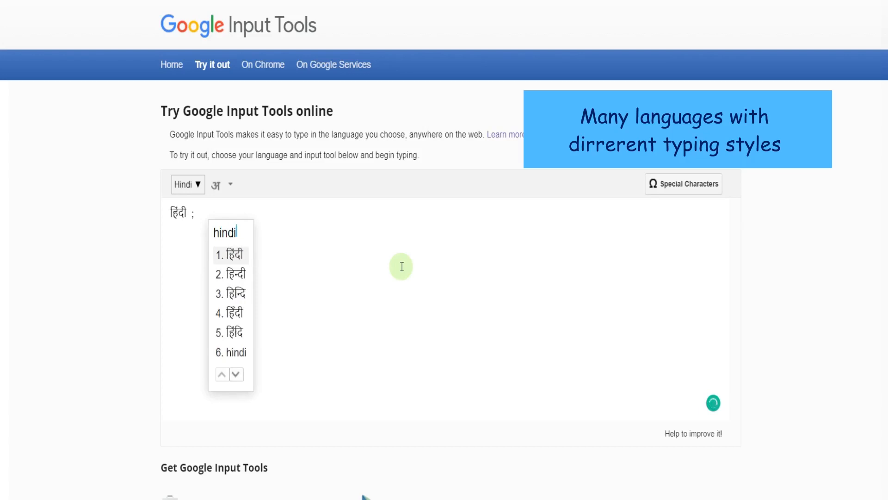
pyautogui.press('Down')
pyautogui.press('space')
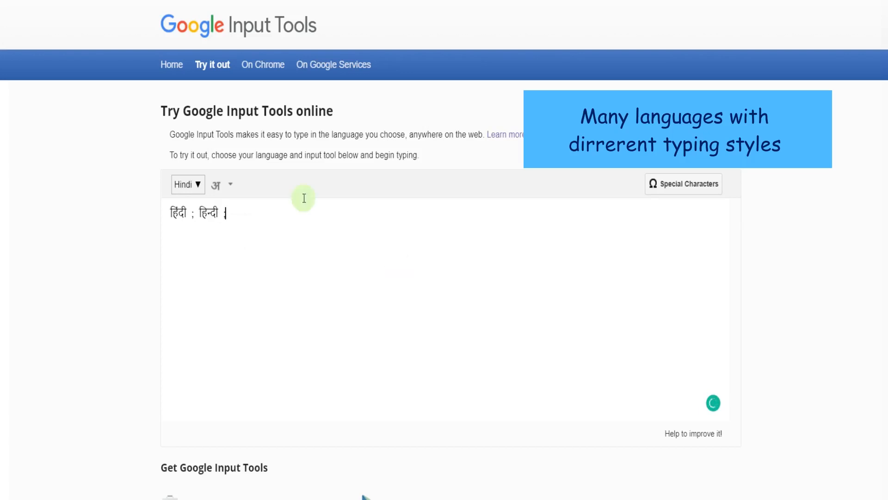
# - Switch to the देवनागरी (फोनेटिक) keyboard and enter हिन्दी with its on-screen letters, followed by a semicolon
pyautogui.click(232, 188)
pyautogui.click(253, 240)
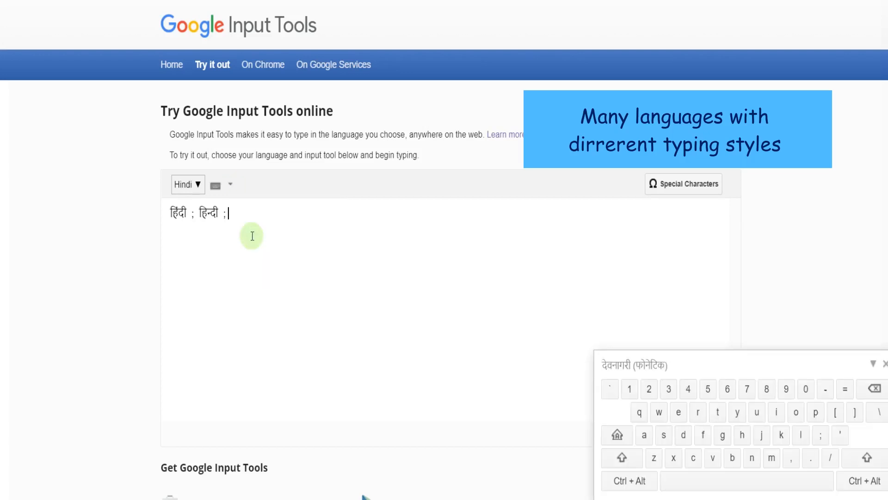
pyautogui.click(750, 440)
pyautogui.click(777, 413)
pyautogui.click(752, 458)
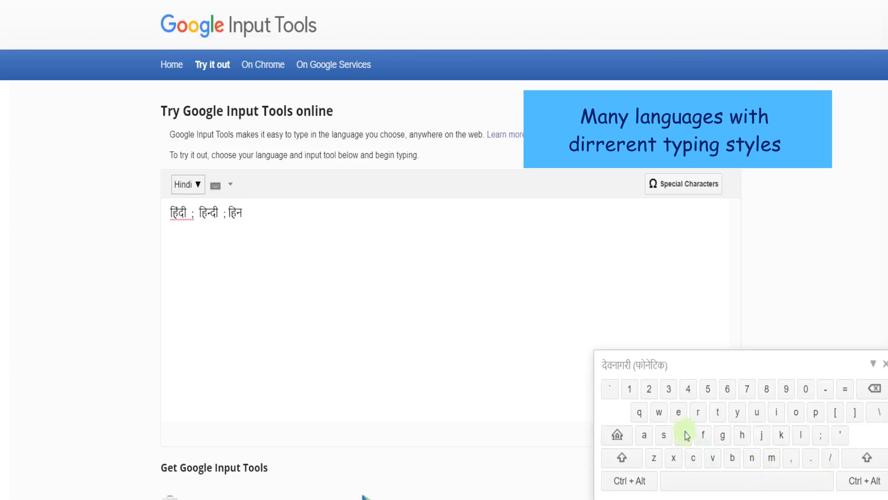
pyautogui.click(687, 436)
pyautogui.click(781, 416)
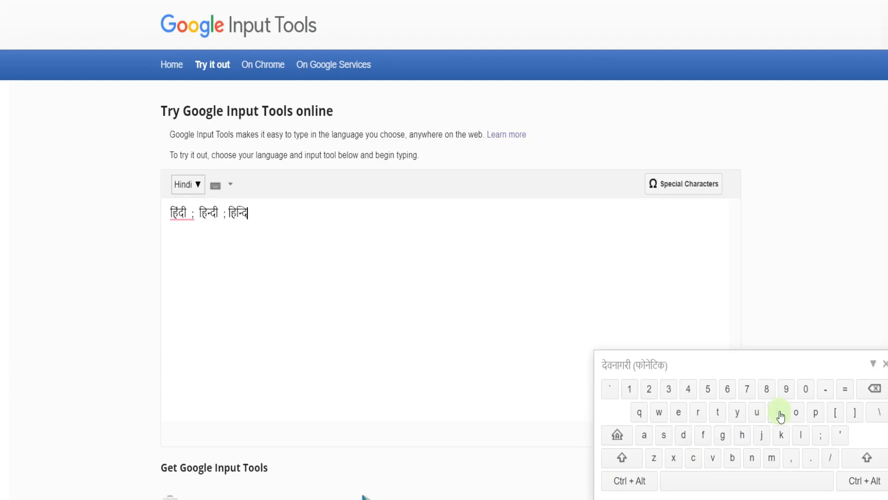
pyautogui.click(780, 416)
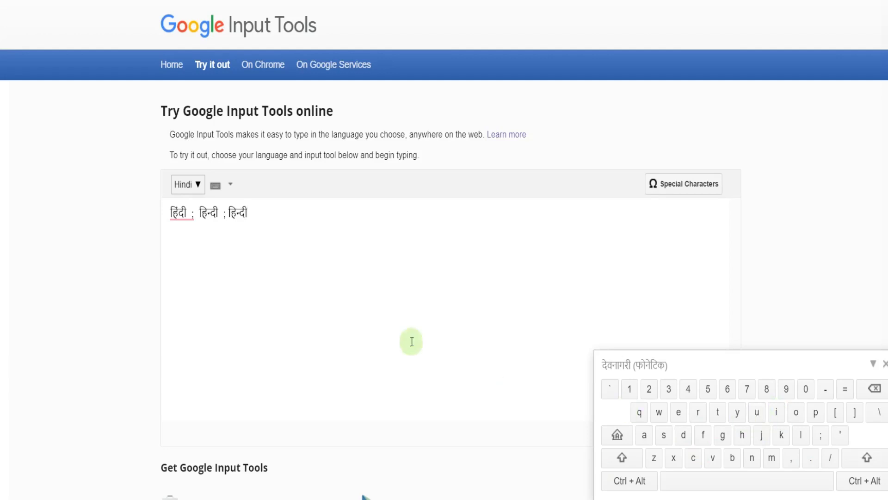
pyautogui.write(';')
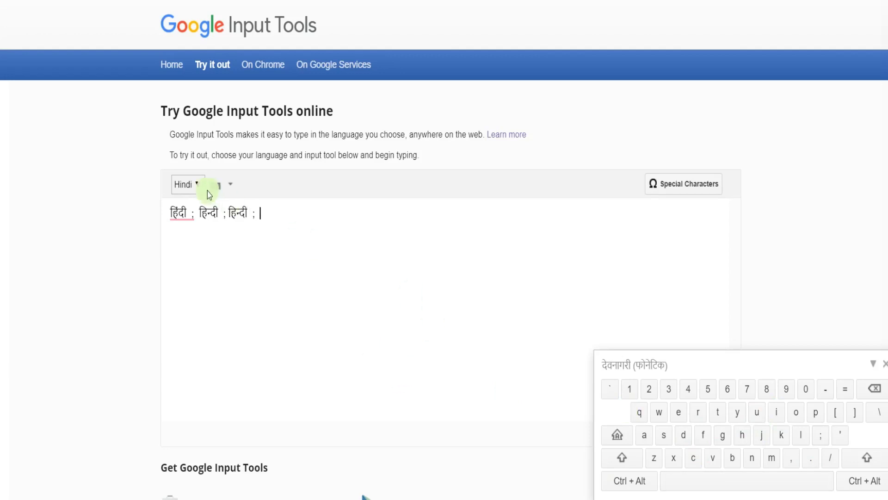
# - Switch to the देवनागरी(INSCRIPT) keyboard and enter हिंदी with its on-screen characters, erasing any stray character after it
pyautogui.click(230, 187)
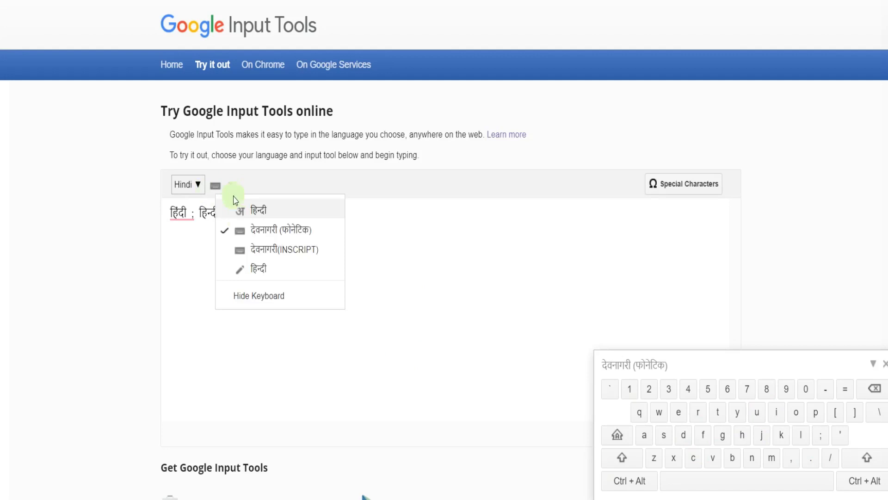
pyautogui.click(255, 250)
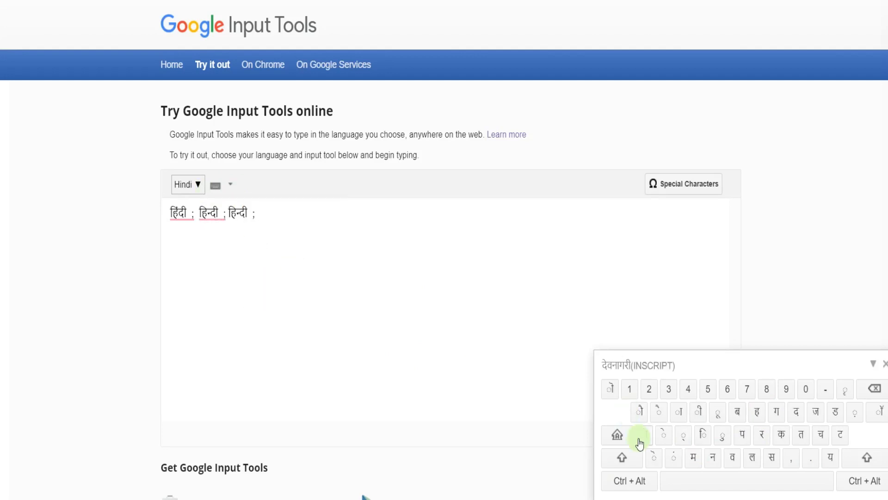
pyautogui.click(759, 413)
pyautogui.click(702, 437)
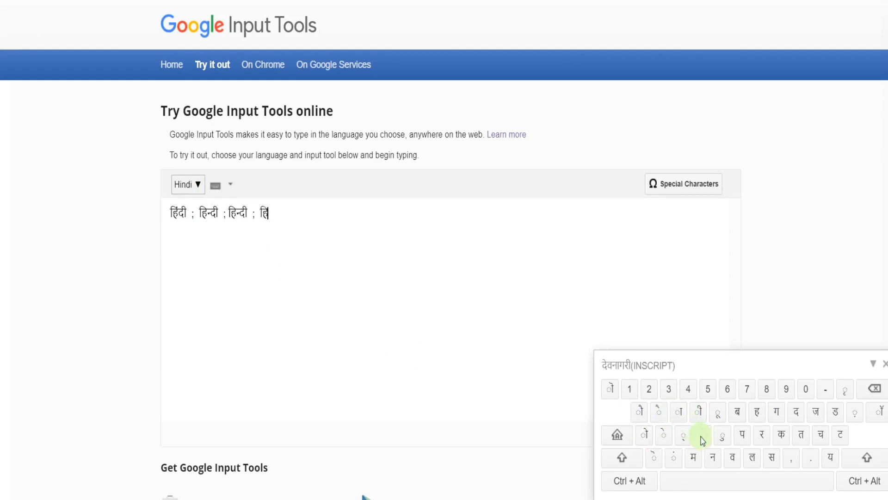
pyautogui.click(672, 465)
pyautogui.click(794, 416)
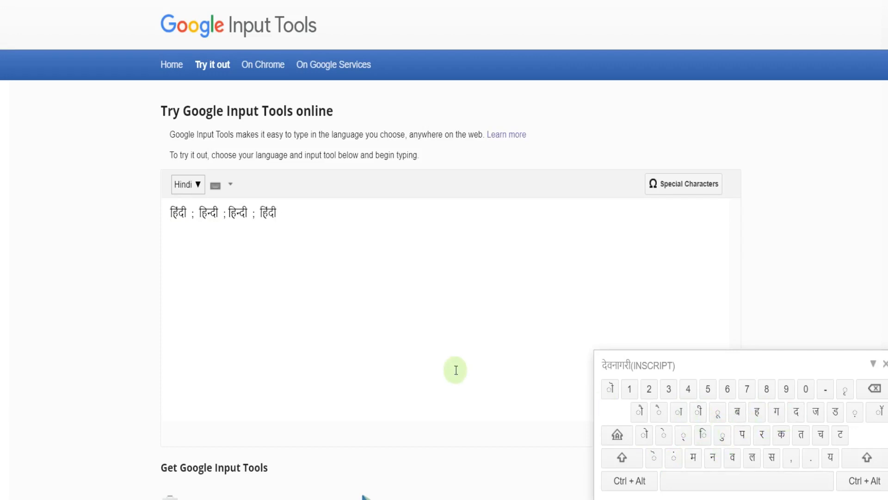
pyautogui.write('च')
pyautogui.press('BackSpace')
pyautogui.press('BackSpace')
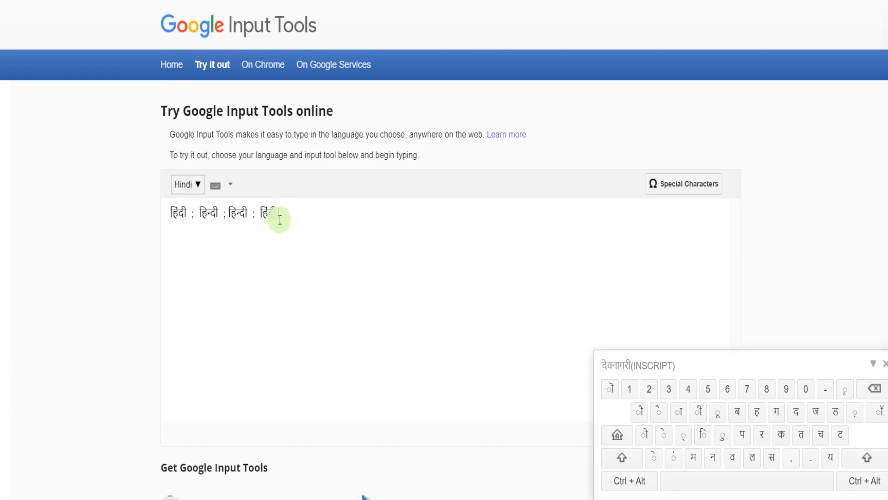
# - Switch to Hindi handwriting input, draw हिंदी by hand and insert the first recognised suggestion
pyautogui.click(233, 188)
pyautogui.click(255, 273)
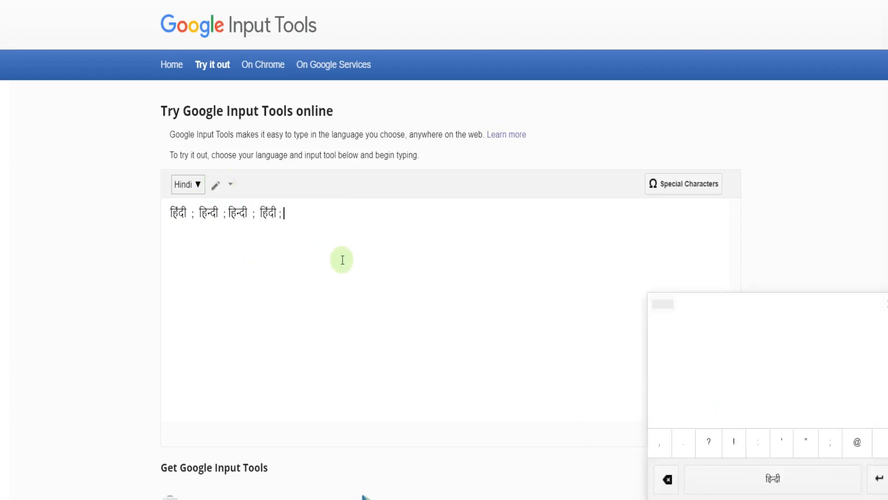
pyautogui.moveTo(685, 349)
pyautogui.mouseDown()
pyautogui.moveTo(688, 378)
pyautogui.moveTo(703, 369)
pyautogui.moveTo(711, 388)
pyautogui.mouseUp()
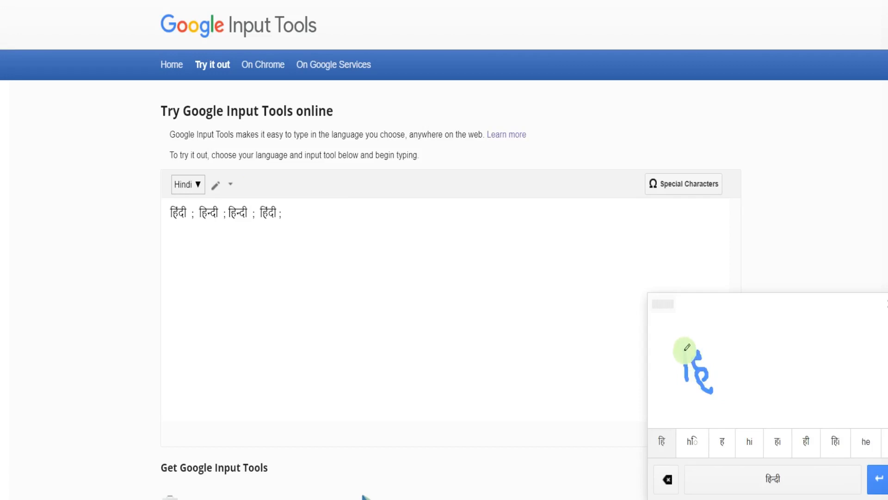
pyautogui.moveTo(684, 351)
pyautogui.mouseDown()
pyautogui.moveTo(702, 337)
pyautogui.moveTo(727, 360)
pyautogui.moveTo(740, 346)
pyautogui.mouseUp()
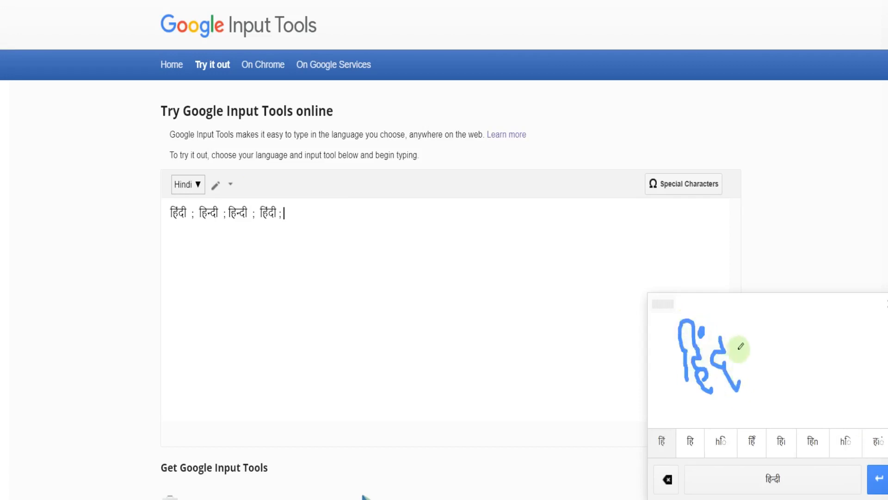
pyautogui.moveTo(722, 313); pyautogui.dragTo(754, 367)
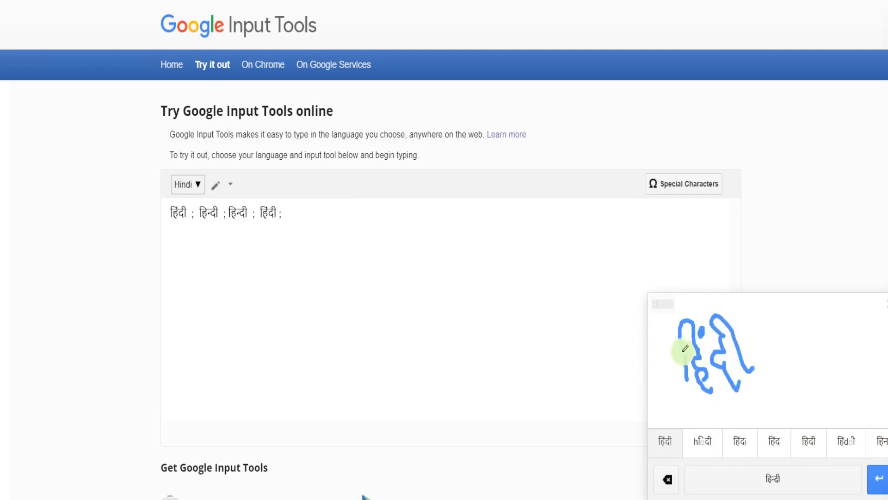
pyautogui.moveTo(678, 351); pyautogui.dragTo(765, 324)
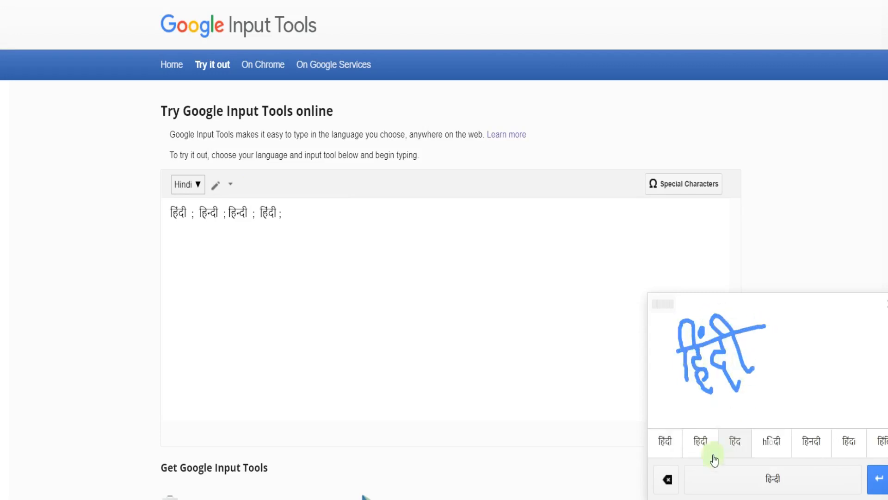
pyautogui.click(667, 444)
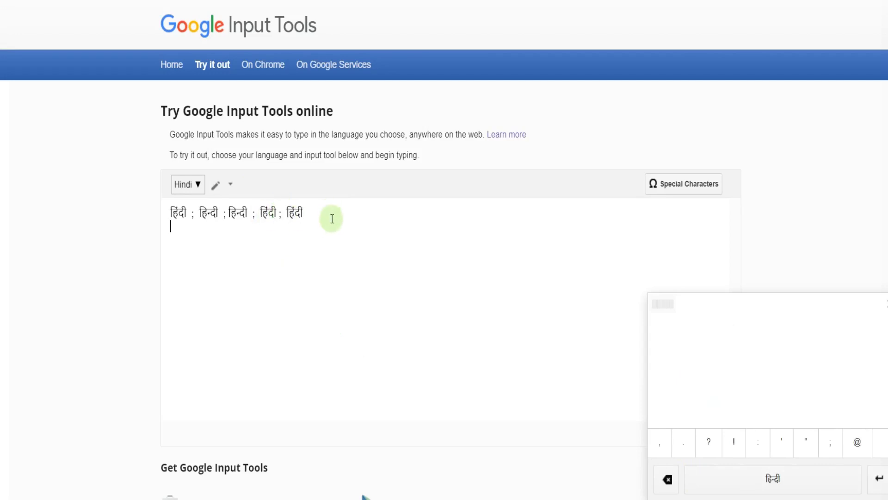
# - Switch the input language to Kannada and toggle its ಕನ್ನಡ transliteration option
pyautogui.click(200, 190)
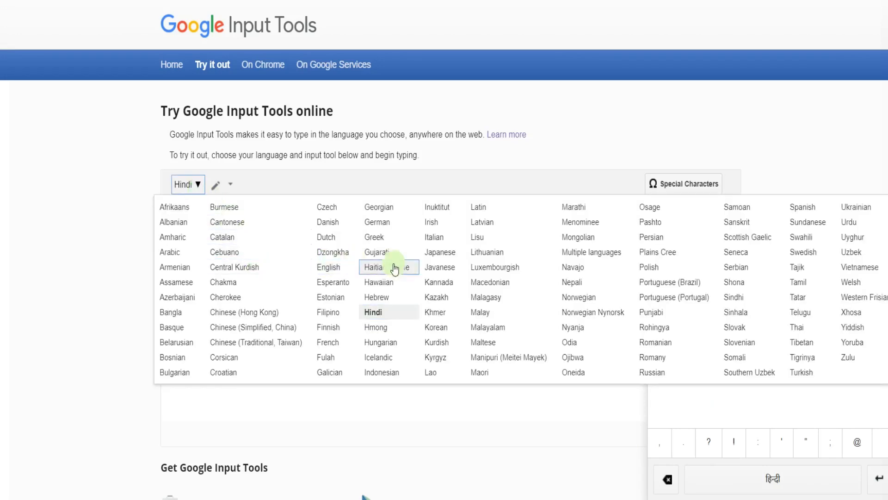
pyautogui.click(458, 282)
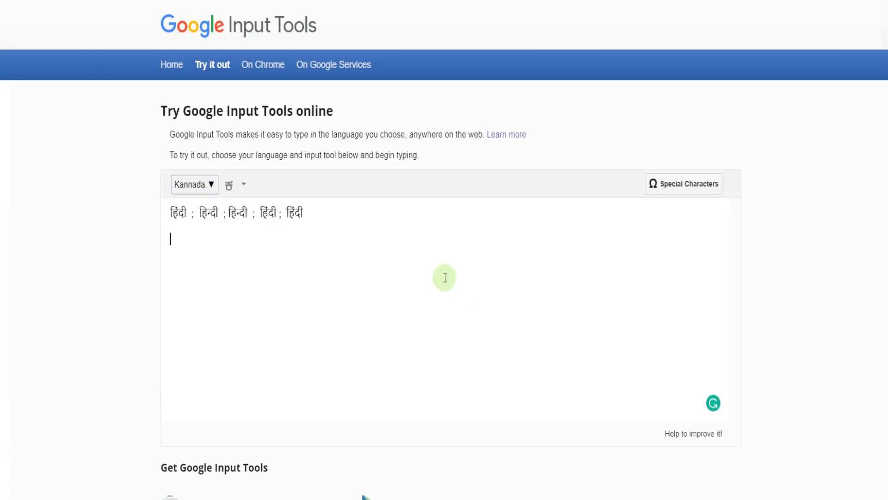
pyautogui.click(246, 187)
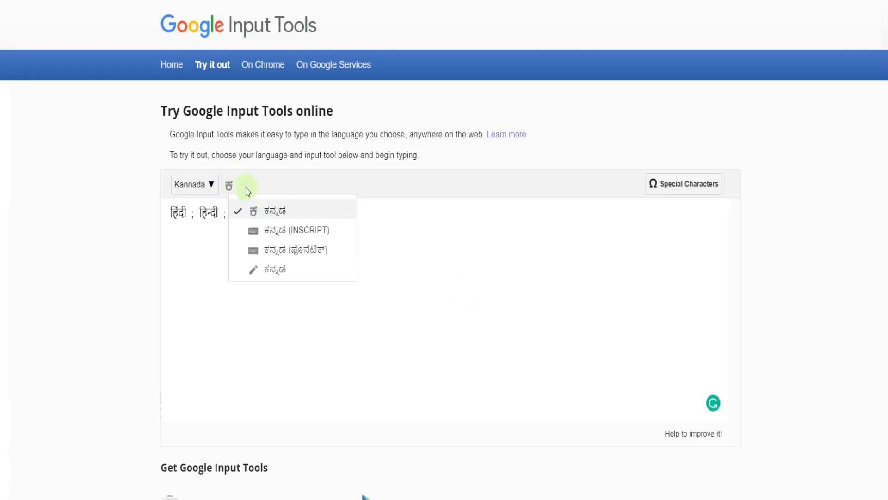
pyautogui.click(260, 213)
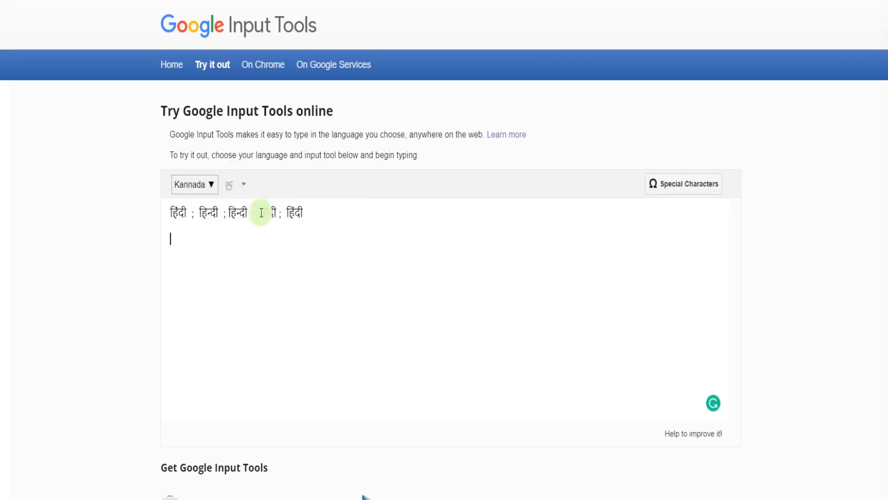
# - Try to transliterate "kannada" on a new line below the Hindi words, and erase the entered text
pyautogui.click(180, 242)
pyautogui.write('ka')
pyautogui.click(242, 187)
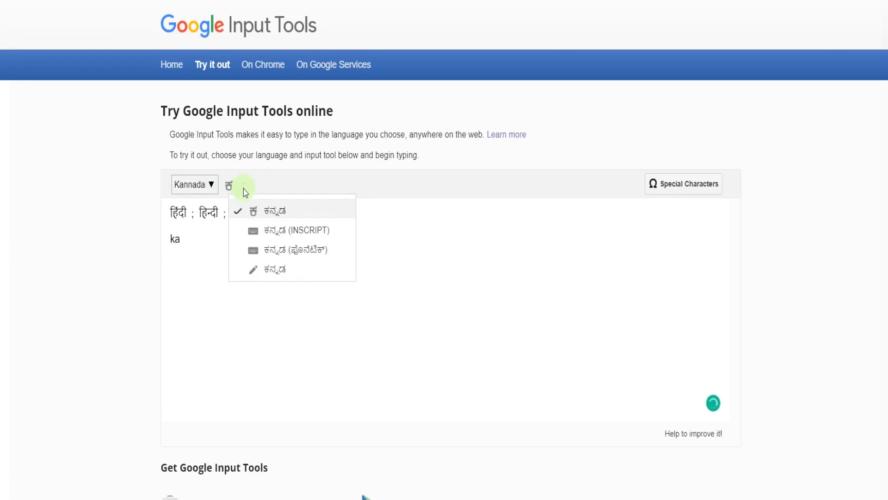
pyautogui.click(231, 186)
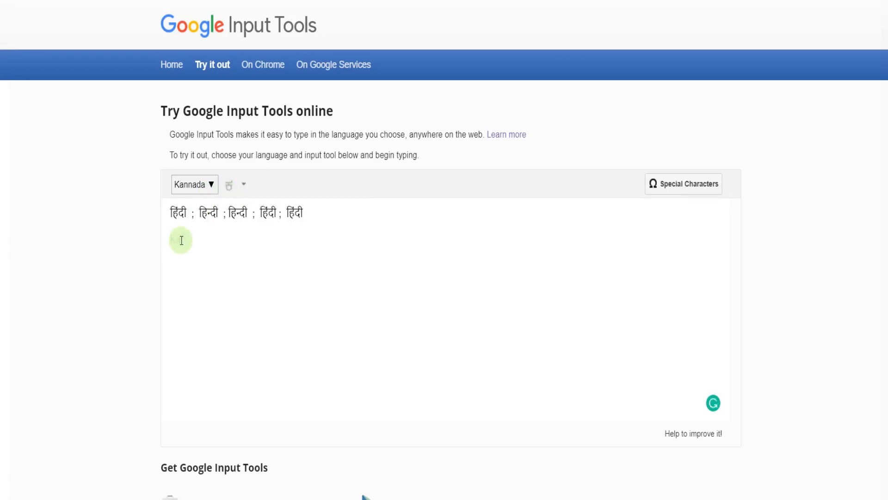
pyautogui.write('nnada')
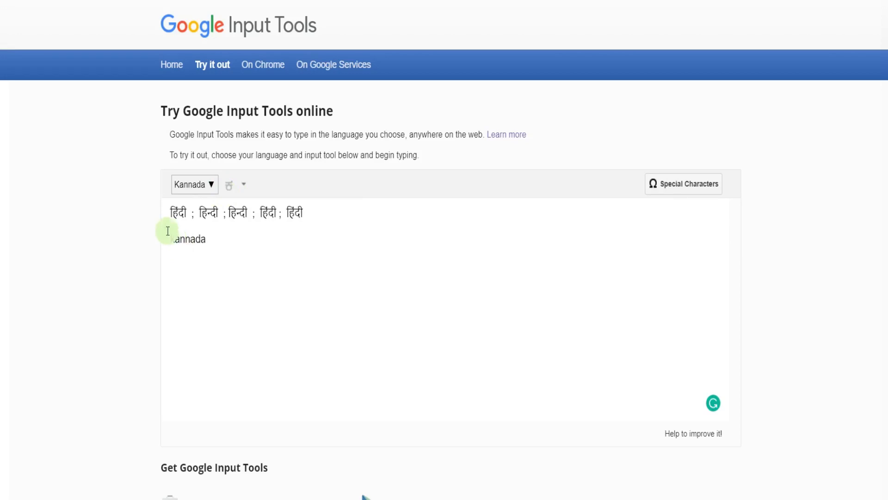
pyautogui.press('BackSpace')
pyautogui.press('BackSpace')
pyautogui.press('BackSpace')
pyautogui.press('BackSpace')
pyautogui.press('BackSpace')
pyautogui.press('BackSpace')
pyautogui.press('BackSpace')
# - Switch to the ಕನ್ನಡ (ಫೊನೆಟಿಕ್) keyboard and enter a Kannada word starting with the letters k, n, d
pyautogui.click(243, 184)
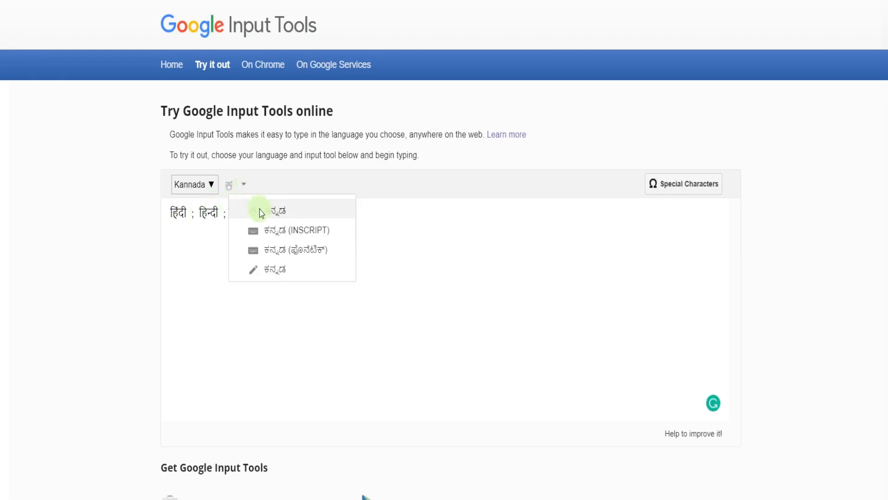
pyautogui.click(274, 249)
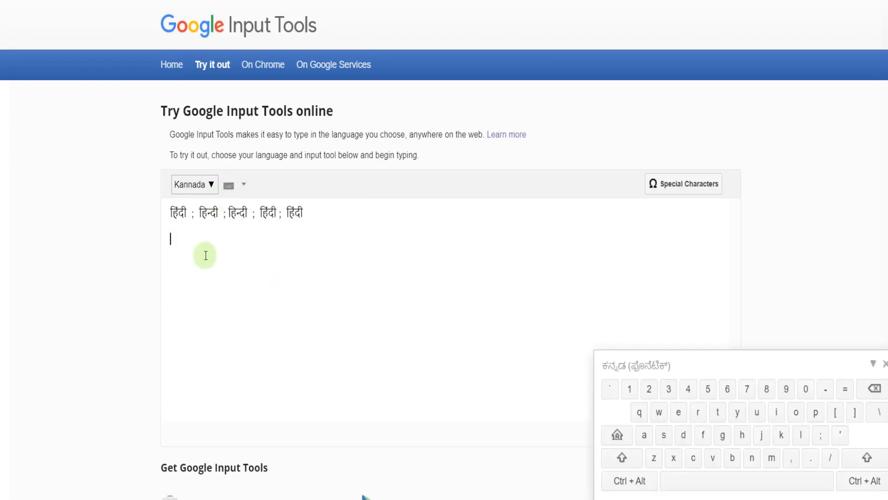
pyautogui.write('knd')
# - Switch to the ಕನ್ನಡ transliteration input, add a semicolon after the existing Kannada word, and insert ಕನ್ನಡ from "kannada"
pyautogui.click(243, 187)
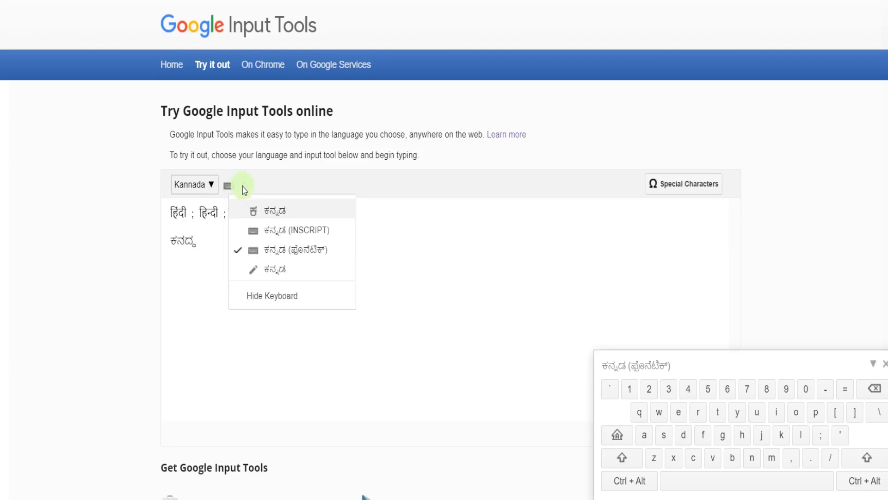
pyautogui.click(266, 212)
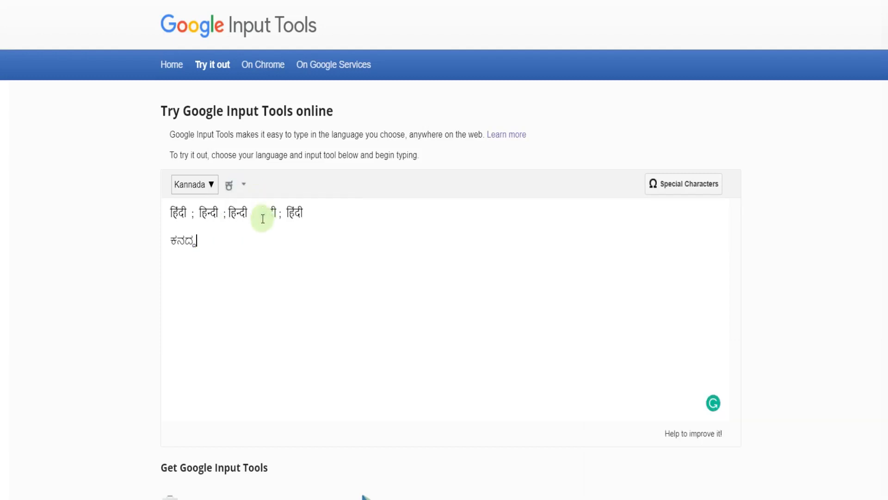
pyautogui.write(';')
pyautogui.write('ka')
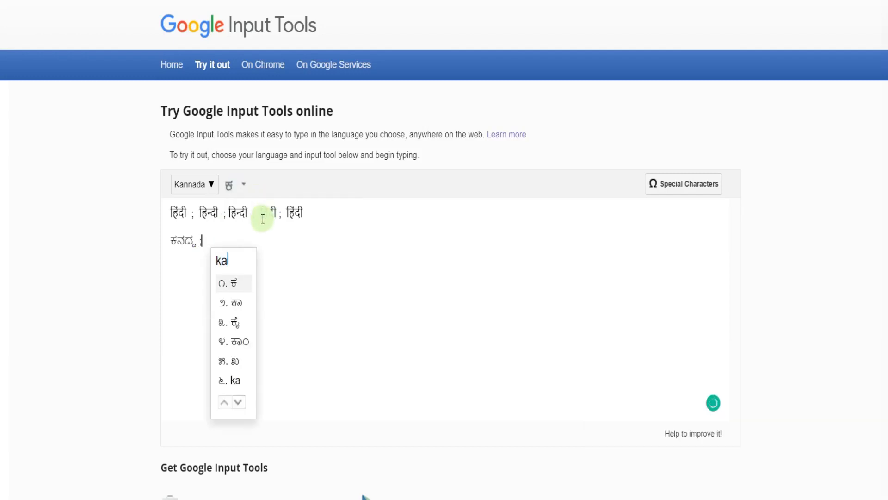
pyautogui.write('nnada')
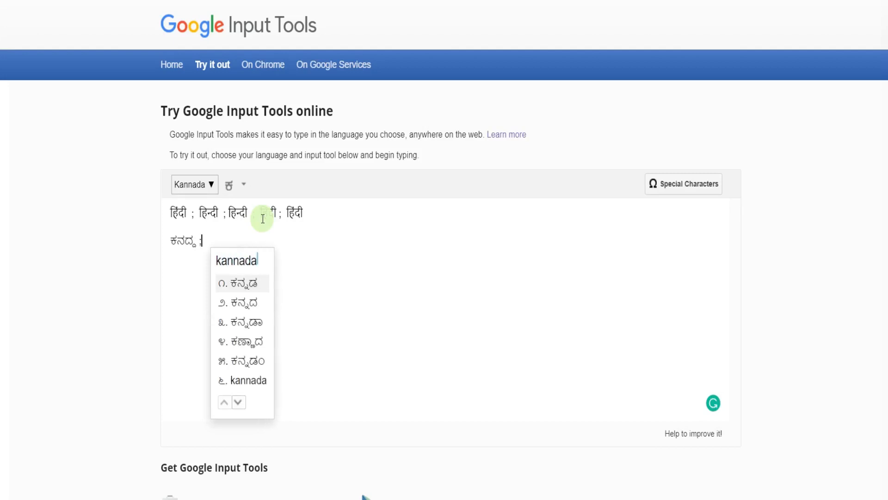
pyautogui.click(258, 294)
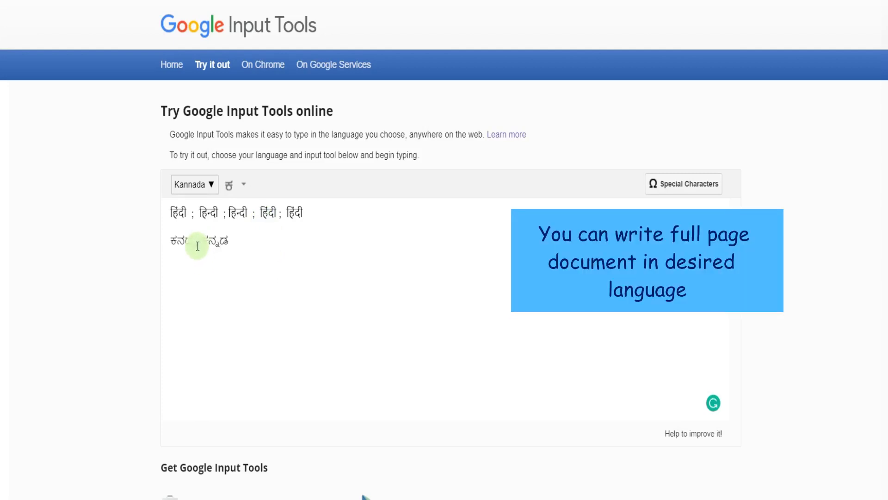
# - Erase the phonetic-keyboard word before ಕನ್ನಡ, keep a blank line above it, and add a semicolon after it
pyautogui.press('BackSpace')
pyautogui.press('BackSpace')
pyautogui.press('BackSpace')
pyautogui.press('BackSpace')
pyautogui.press('BackSpace')
pyautogui.press('Delete')
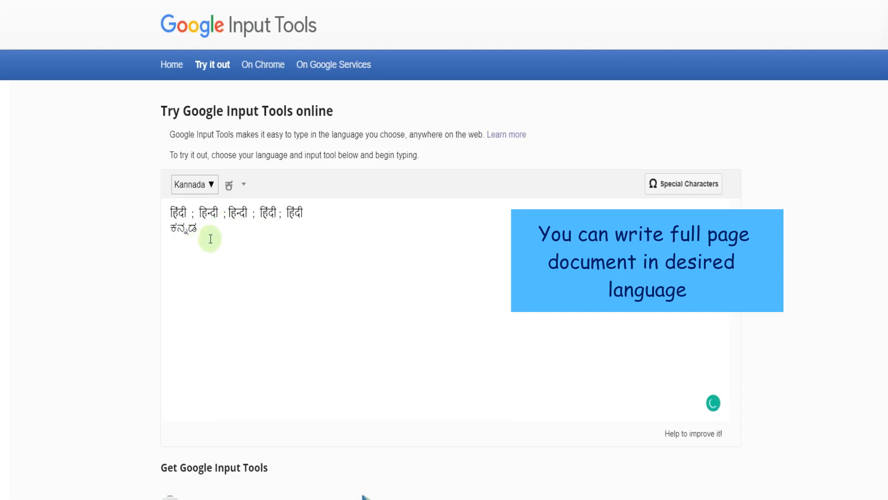
pyautogui.press('Return')
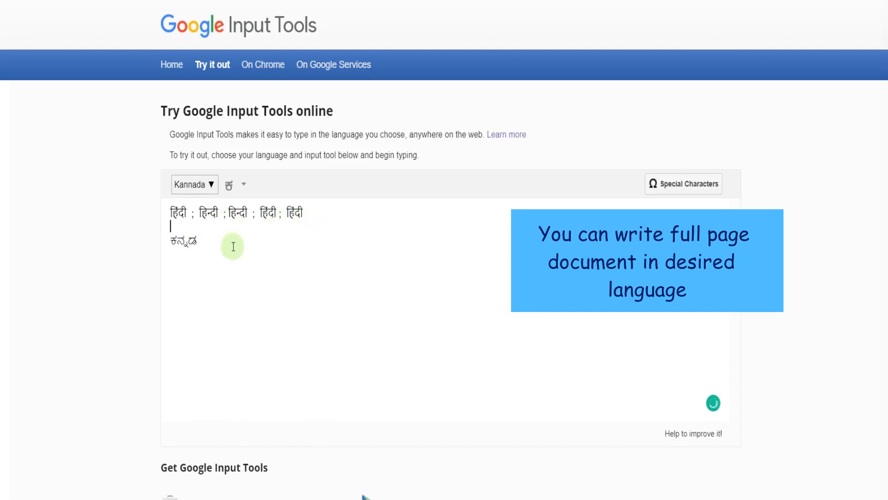
pyautogui.click(203, 242)
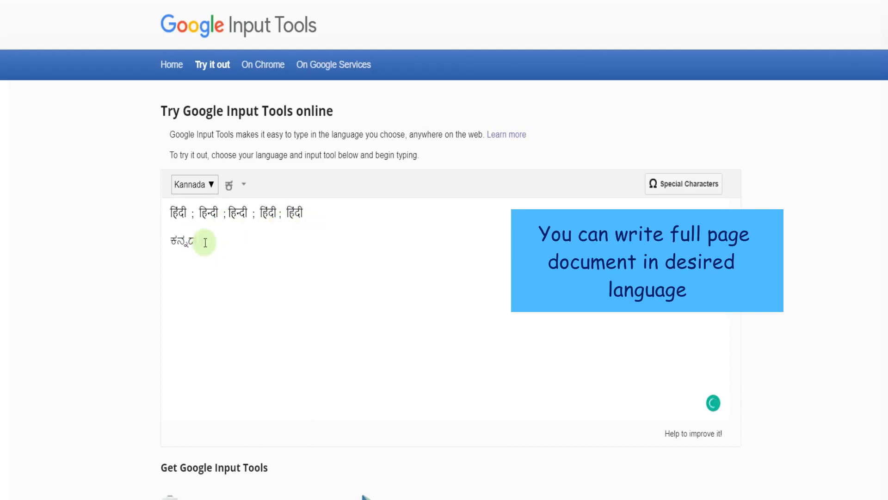
pyautogui.write(';')
# - Change the input language to Tamil, transliterate "tamil" as தமிழ் after the Kannada word, and end it with a semicolon
pyautogui.click(211, 185)
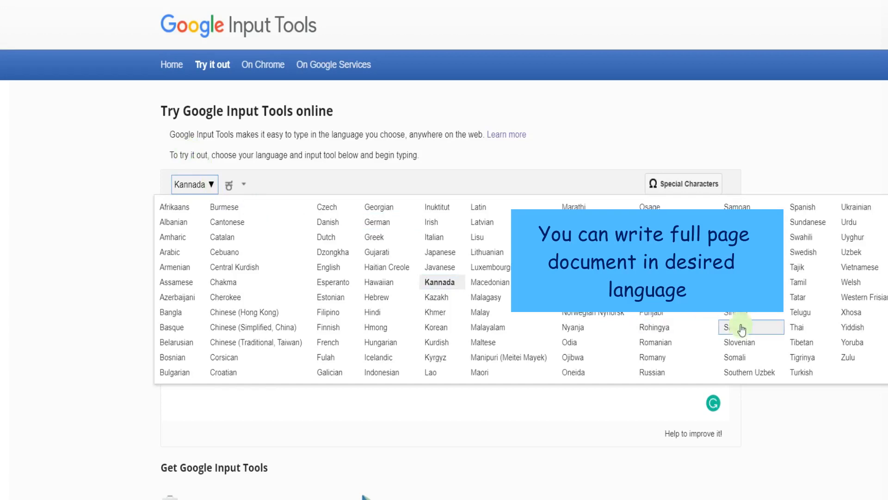
pyautogui.click(798, 282)
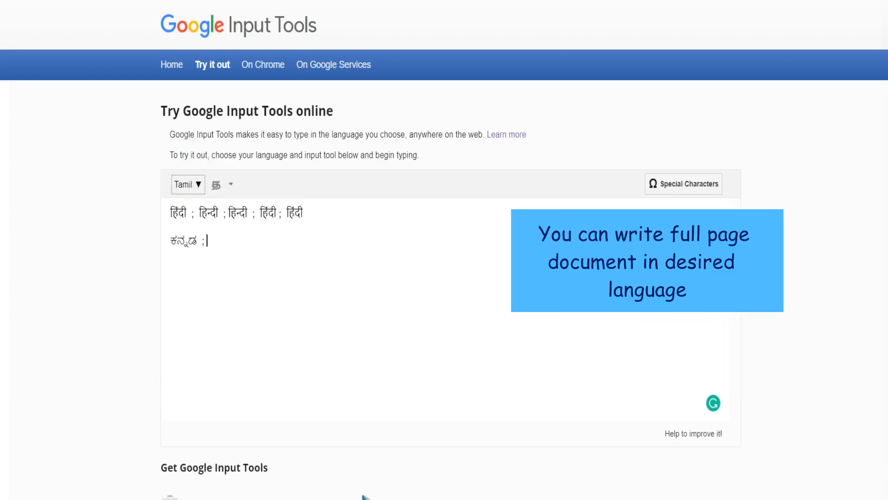
pyautogui.write('tamil')
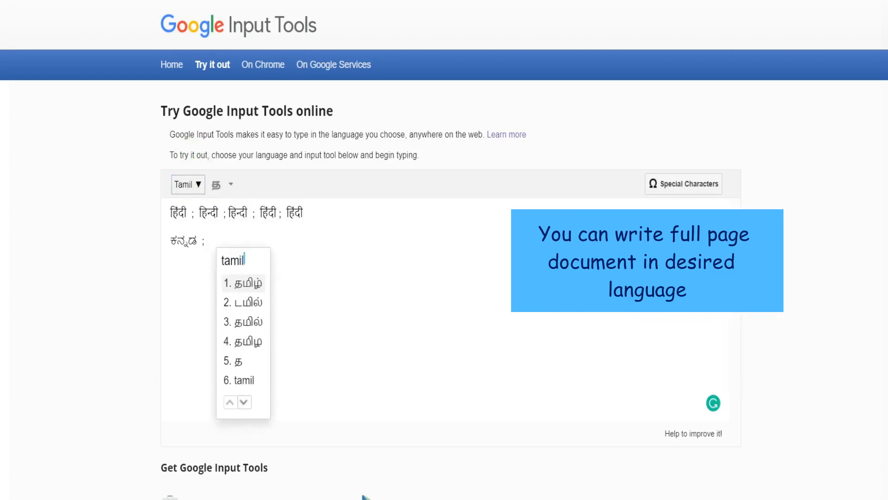
pyautogui.press('Return')
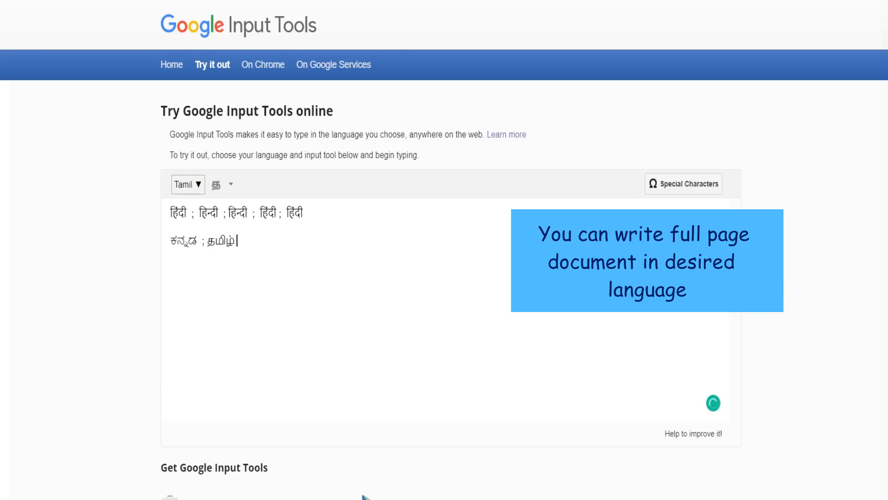
pyautogui.write(';')
# - Change the input language to Telugu and transliterate "telugu" as తెలుగు after the Tamil word, followed by a semicolon
pyautogui.click(196, 188)
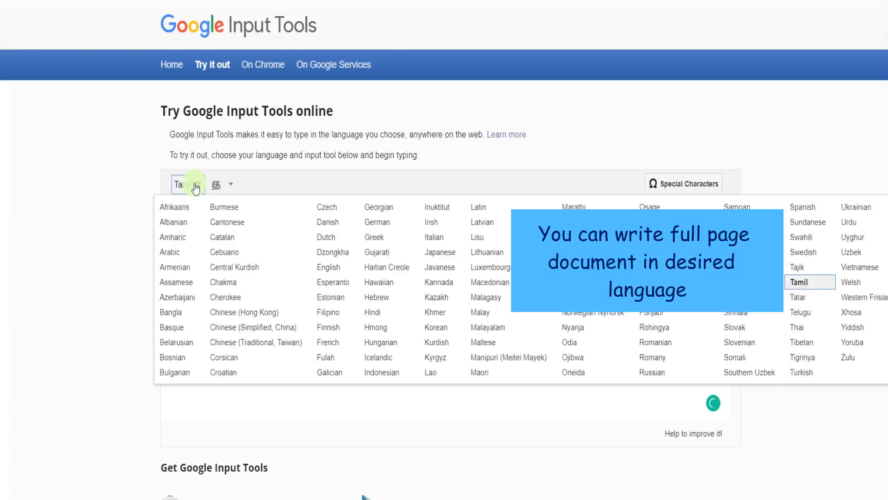
pyautogui.click(805, 313)
pyautogui.write('te')
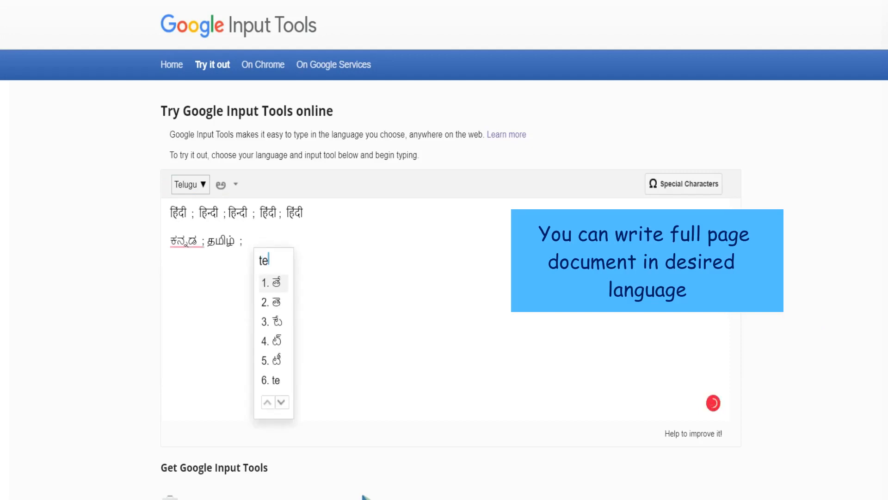
pyautogui.write('lugu')
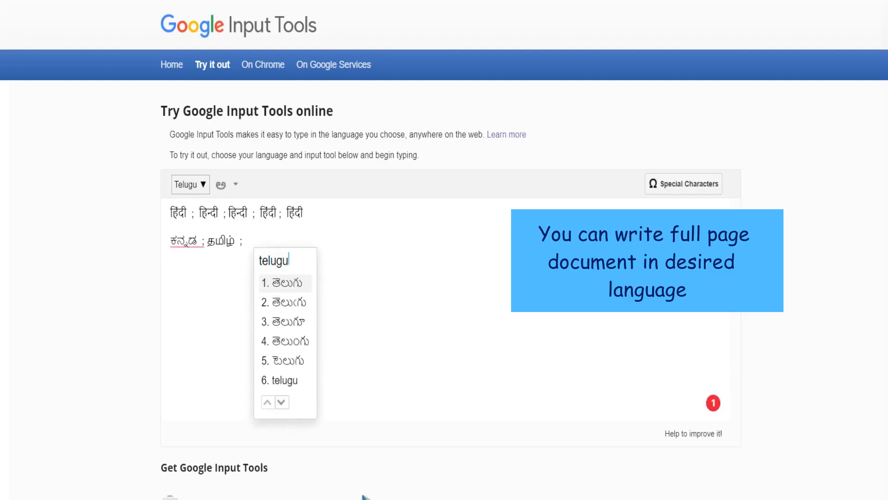
pyautogui.press('Return')
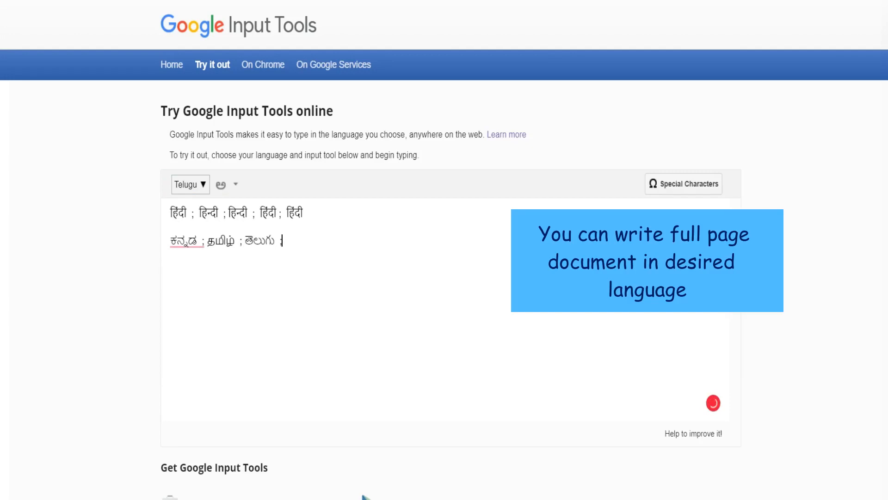
# - Change the input language to Malayalam, transliterate "malyalam" as മലയാളം after the Telugu word, and start a new line
pyautogui.click(200, 185)
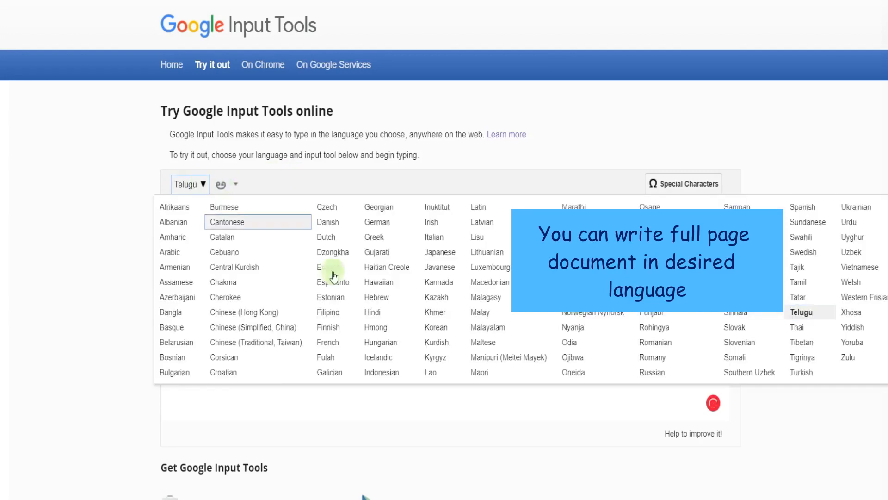
pyautogui.click(481, 328)
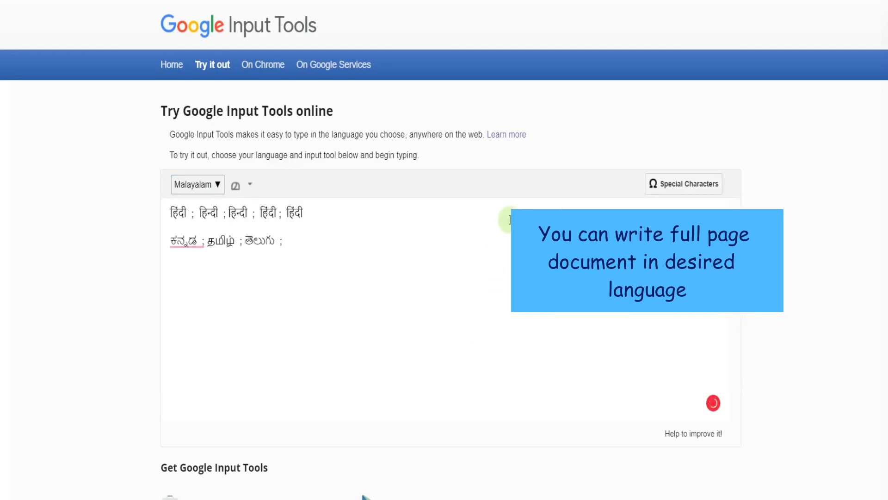
pyautogui.write('malyala')
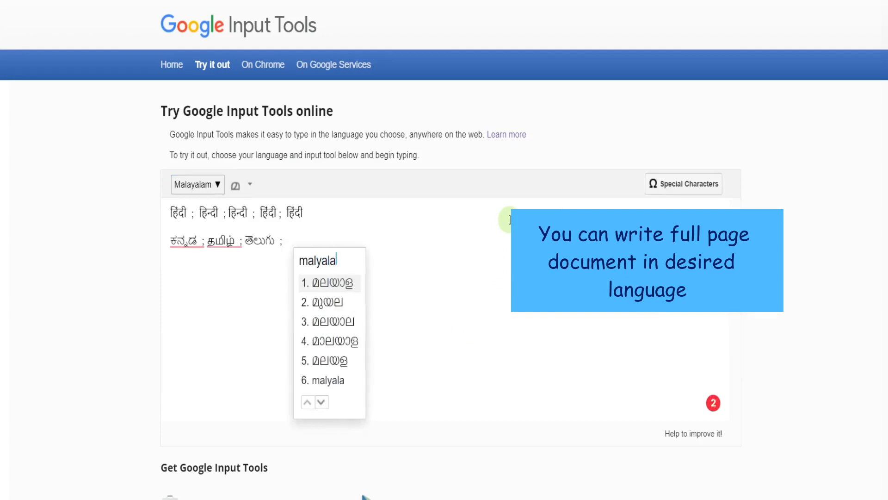
pyautogui.write('m')
pyautogui.press('Return')
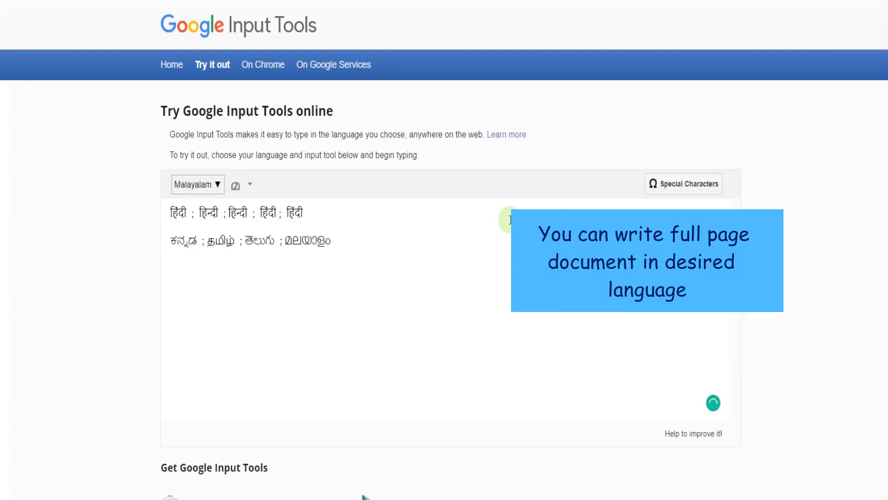
# - Change the input language to Urdu and transliterate "urdu" as اردو on the line below the Malayalam word
pyautogui.click(212, 187)
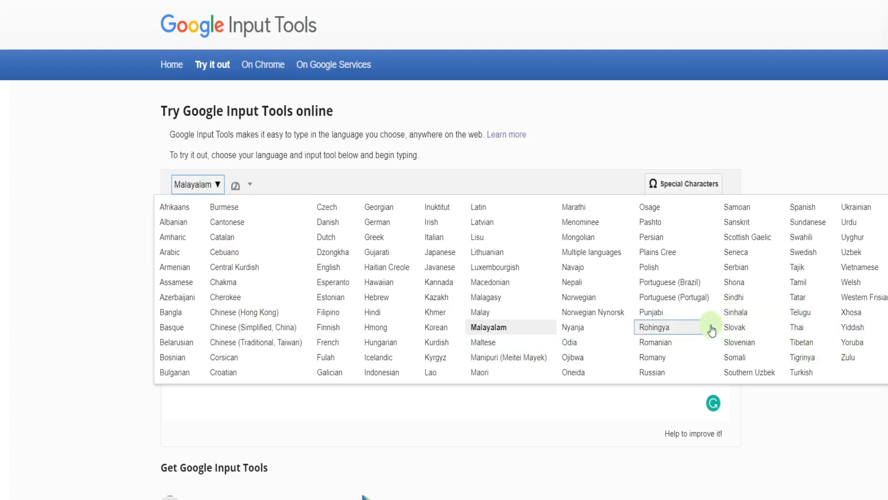
pyautogui.click(849, 222)
pyautogui.write('urdu')
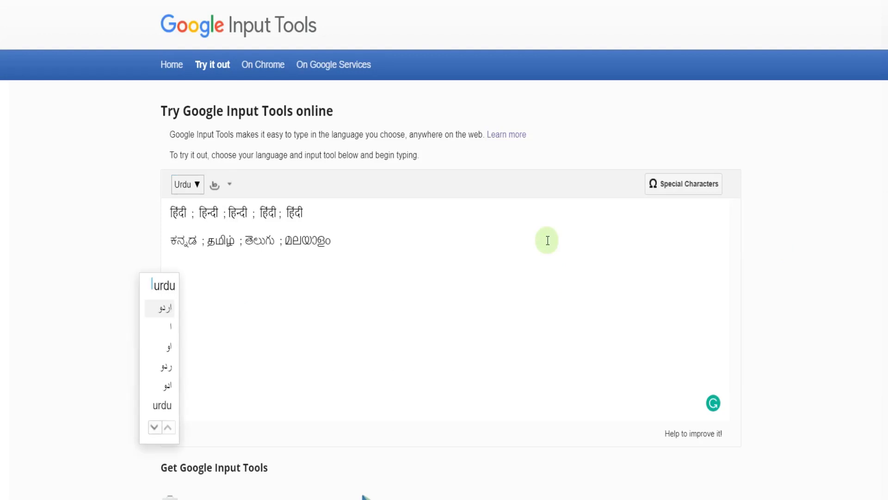
pyautogui.press('space')
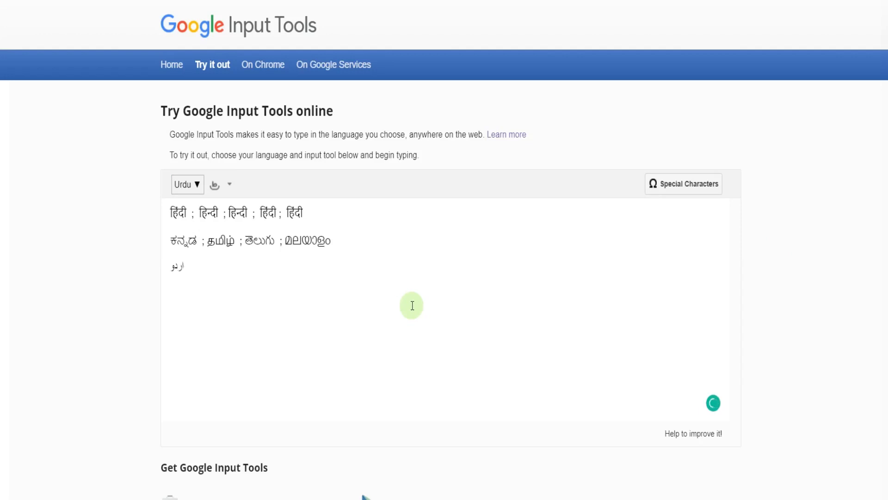
# - Change the input language to Arabic and insert the first suggestion for "arebic" on the same line as the Urdu word
pyautogui.click(195, 184)
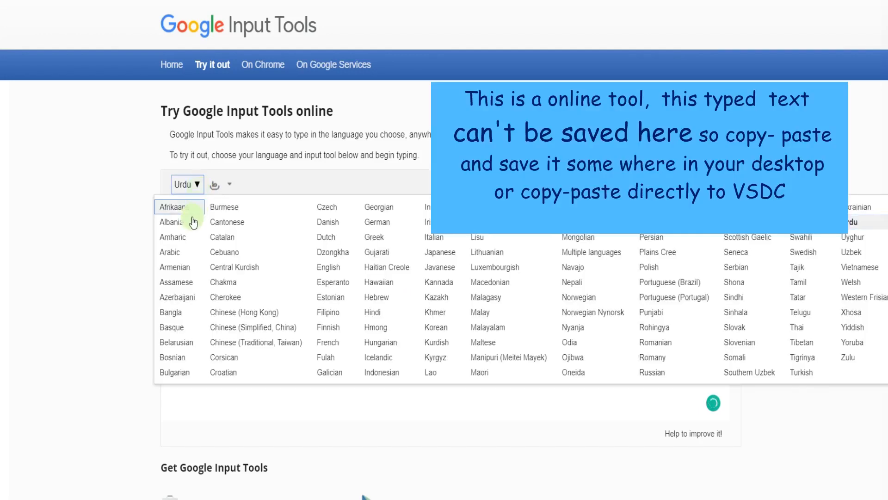
pyautogui.click(179, 252)
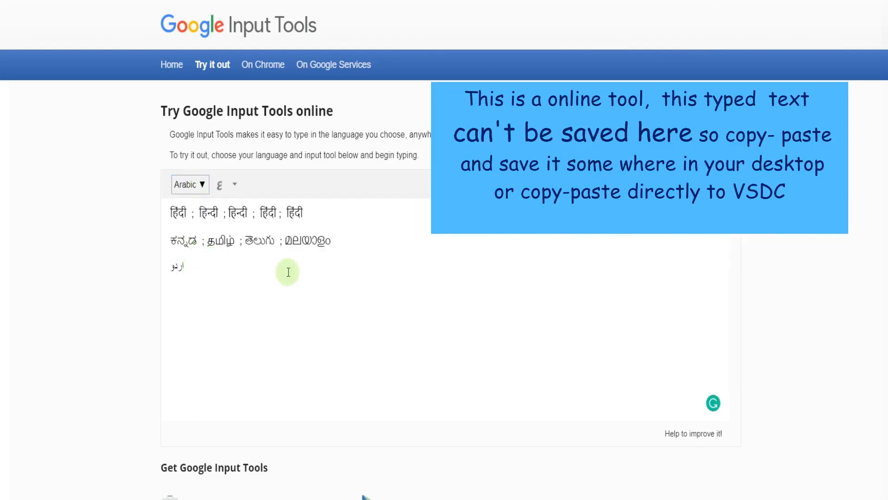
pyautogui.write('؛')
pyautogui.write('ar')
pyautogui.write('ebic')
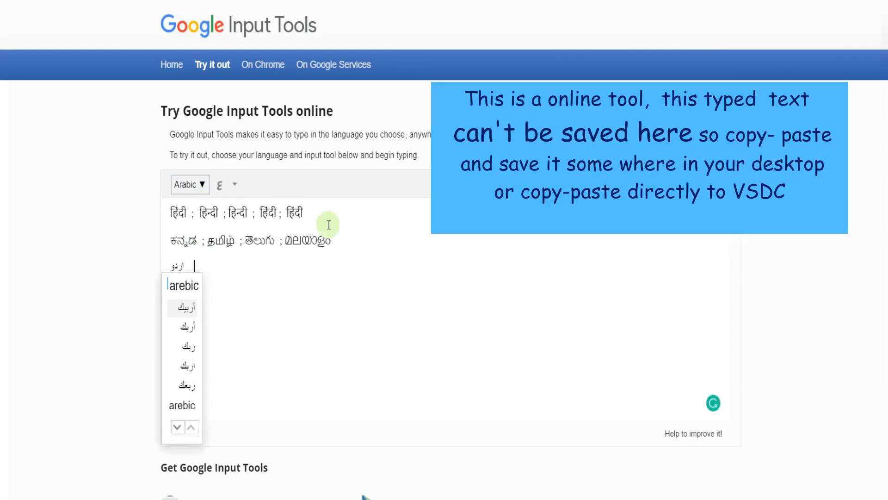
pyautogui.press('space')
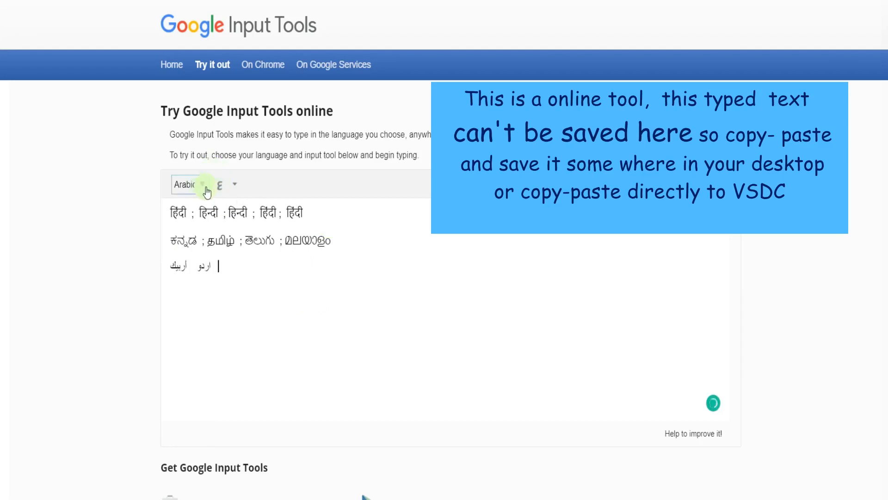
# - Change the input language to Bangla and transliterate "bangla" as বাংলা on a new line, followed by a semicolon
pyautogui.click(203, 184)
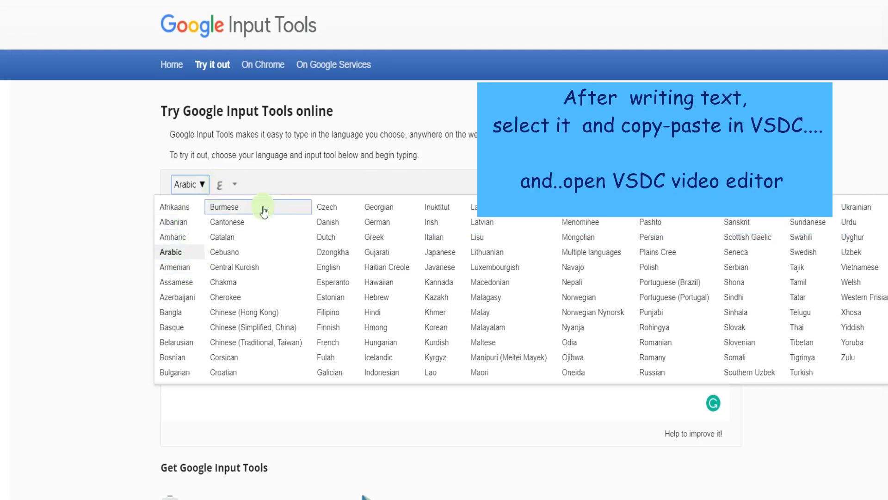
pyautogui.click(199, 188)
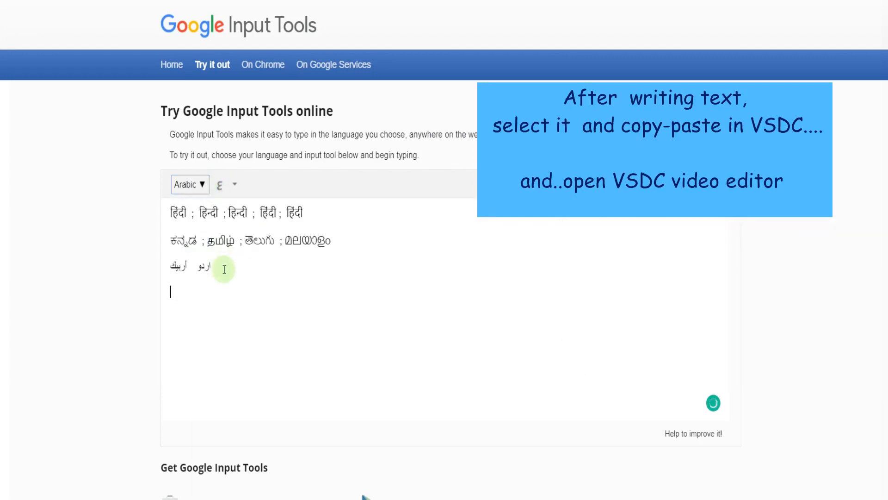
pyautogui.click(199, 189)
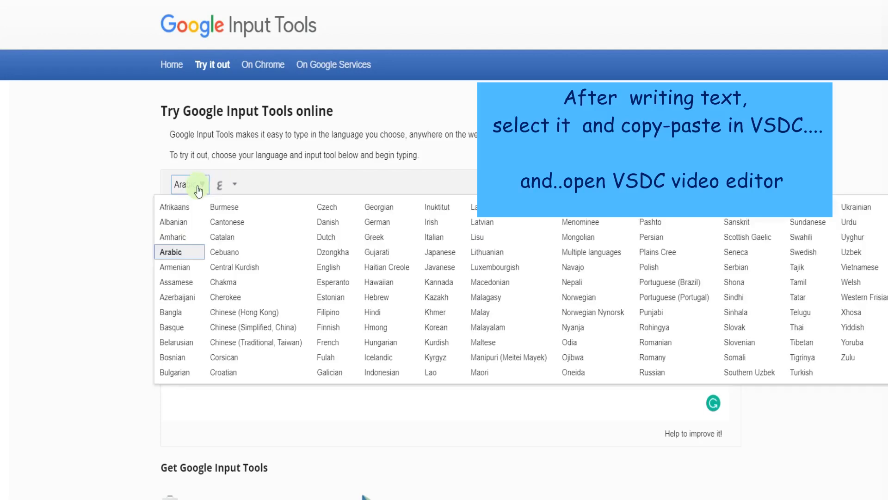
pyautogui.click(178, 311)
pyautogui.write('b')
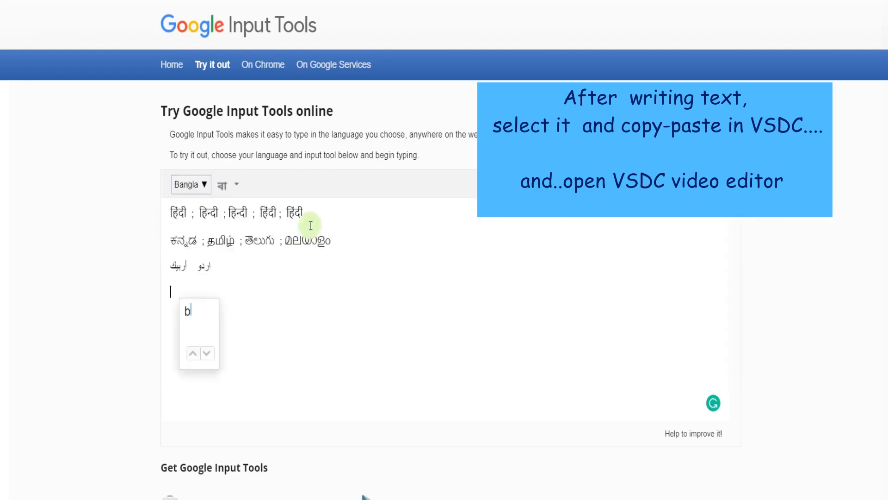
pyautogui.write('angla')
pyautogui.press('space')
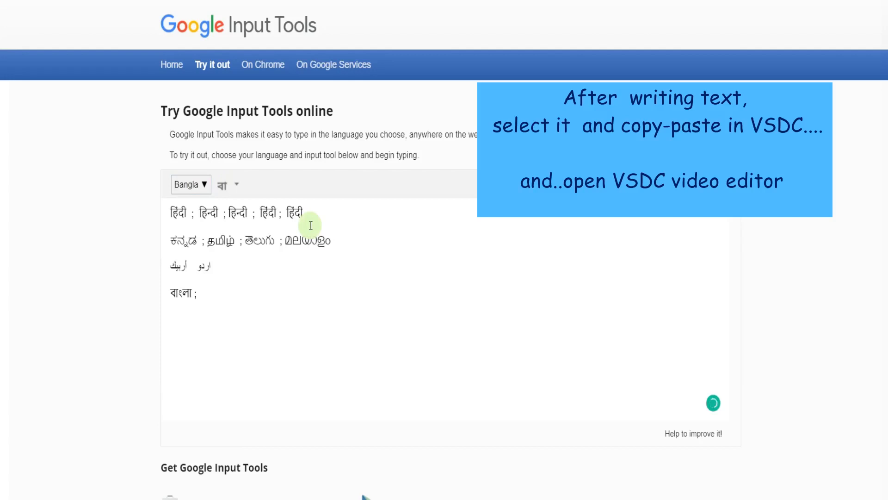
pyautogui.write(';')
# - Change the input language to Gujarati and transliterate "gujrati" as ગુજરાતી after the Bangla word
pyautogui.click(198, 187)
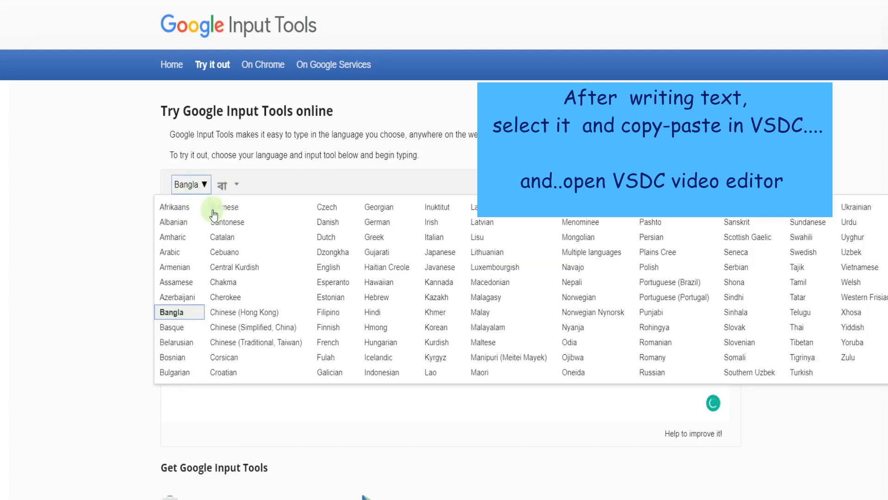
pyautogui.click(375, 252)
pyautogui.write('gu')
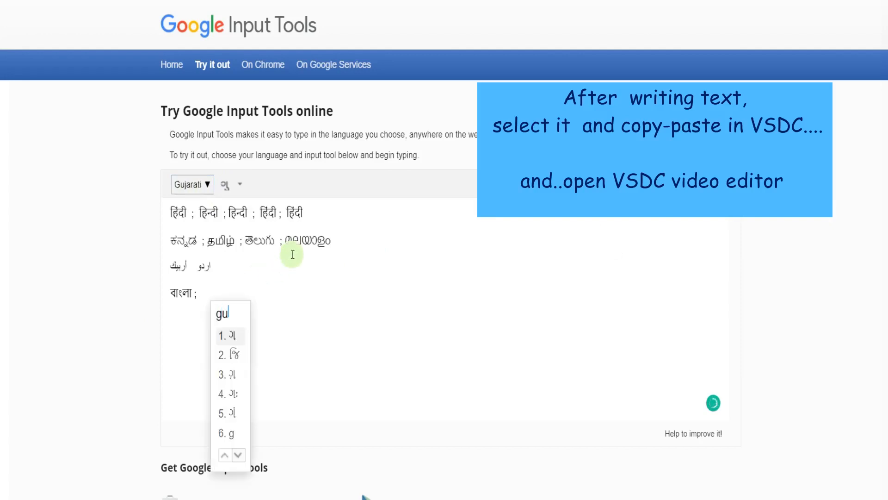
pyautogui.write('jrati')
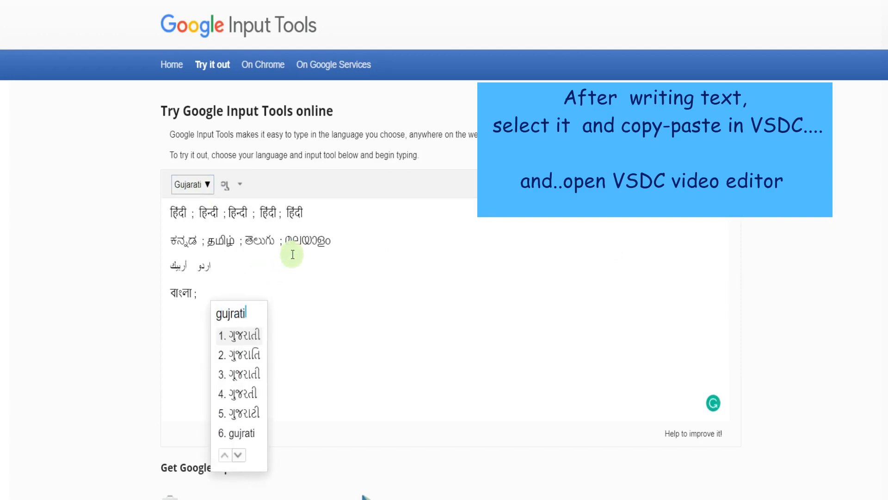
pyautogui.press('Return')
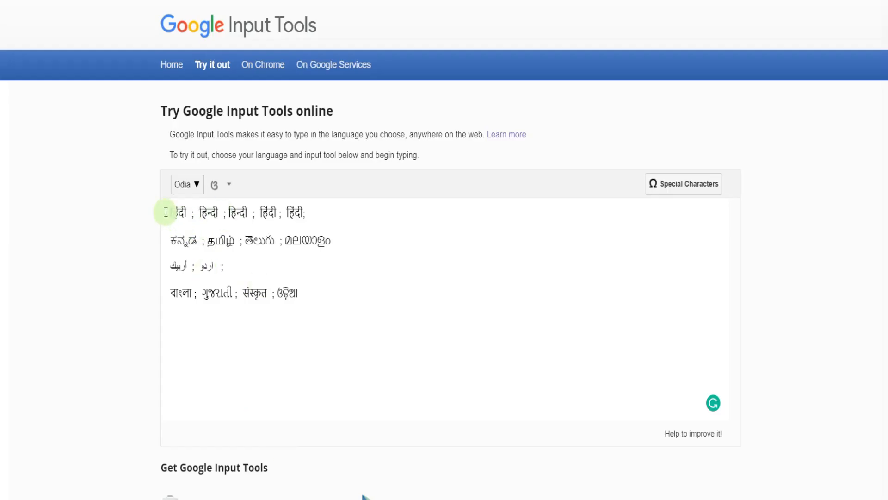
# - Copy all four lines of multilingual text from the input area
pyautogui.moveTo(165, 212); pyautogui.dragTo(311, 314)
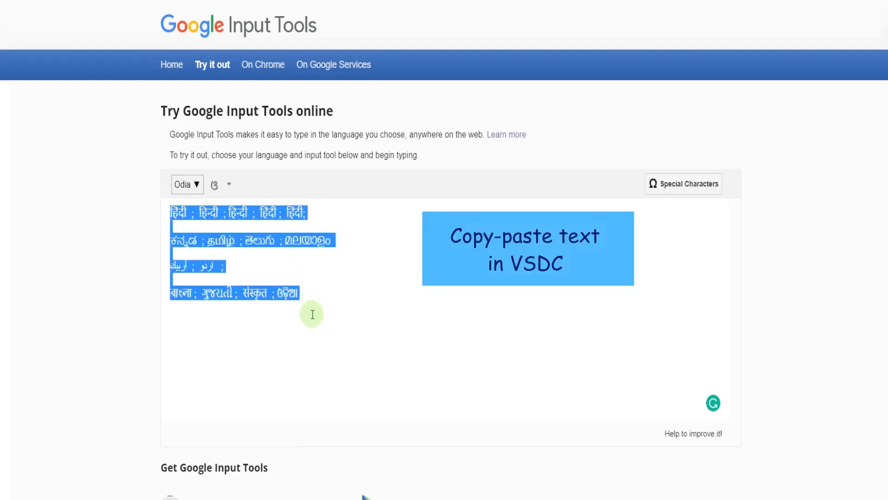
pyautogui.rightClick(277, 249)
pyautogui.click(320, 301)
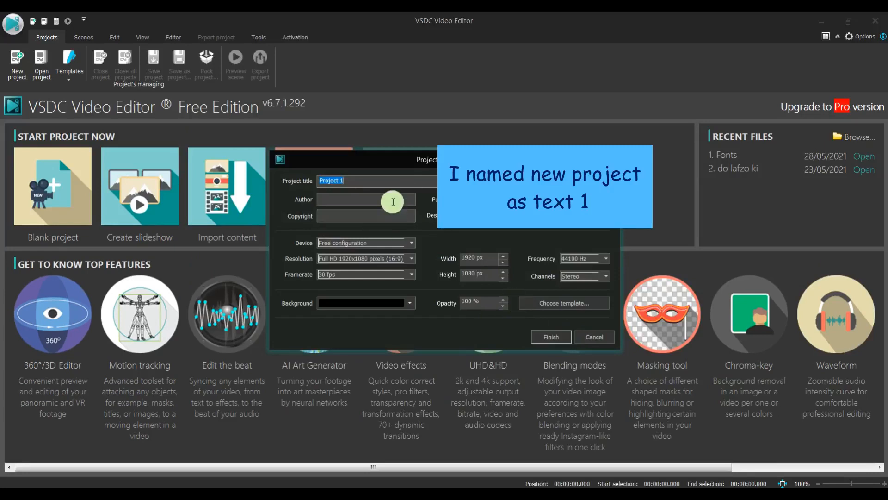
# - Title the new project "text 1" and create it, keeping the other project settings
pyautogui.click(383, 177)
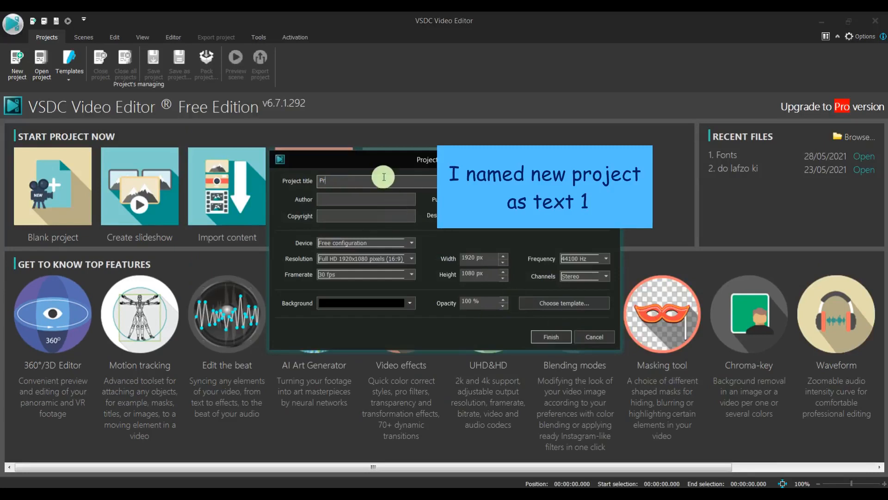
pyautogui.write('text 1')
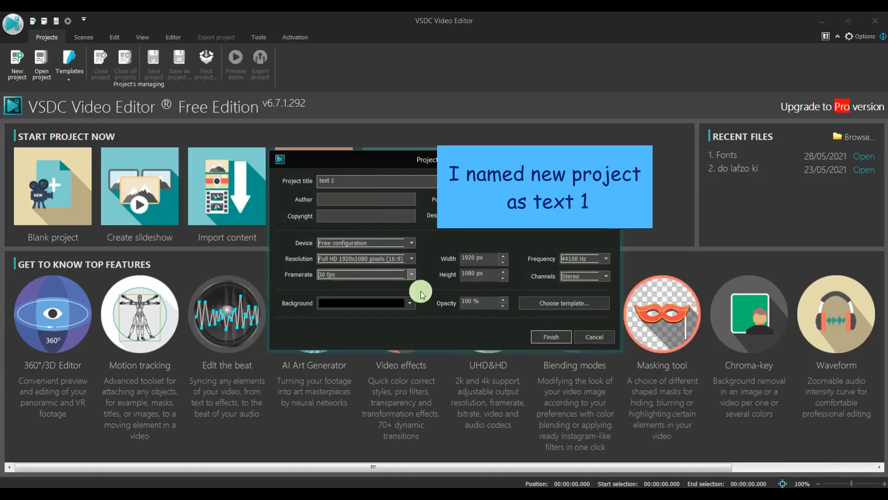
pyautogui.click(550, 340)
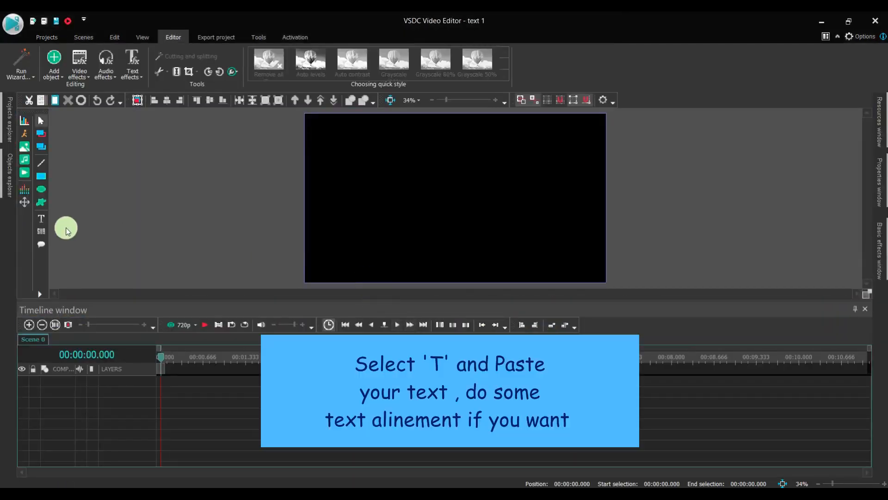
# - Add a text object from the cursor position, draw its box over most of the scene, and paste the copied multilingual text into it
pyautogui.click(41, 218)
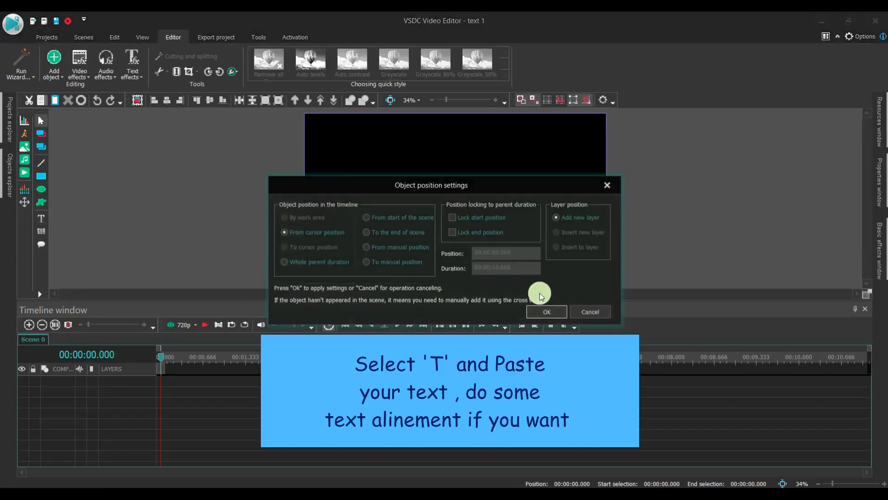
pyautogui.click(545, 311)
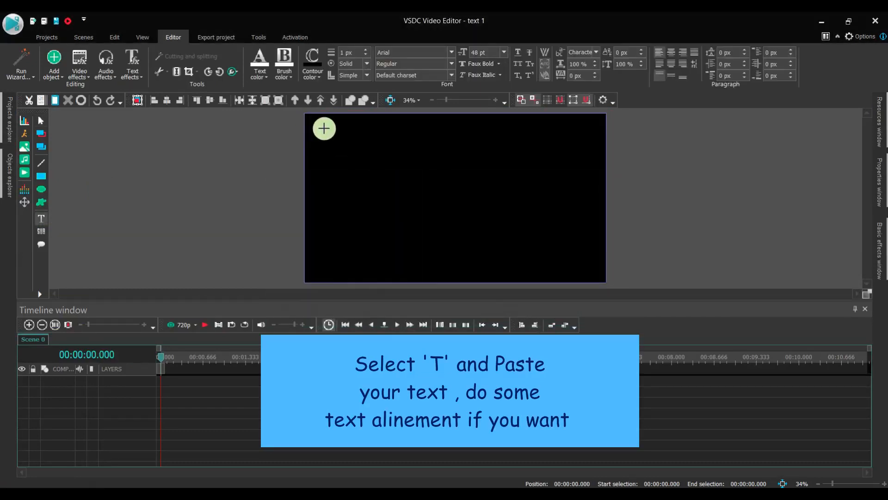
pyautogui.moveTo(324, 127)
pyautogui.mouseDown()
pyautogui.moveTo(601, 218)
pyautogui.moveTo(591, 258)
pyautogui.mouseUp()
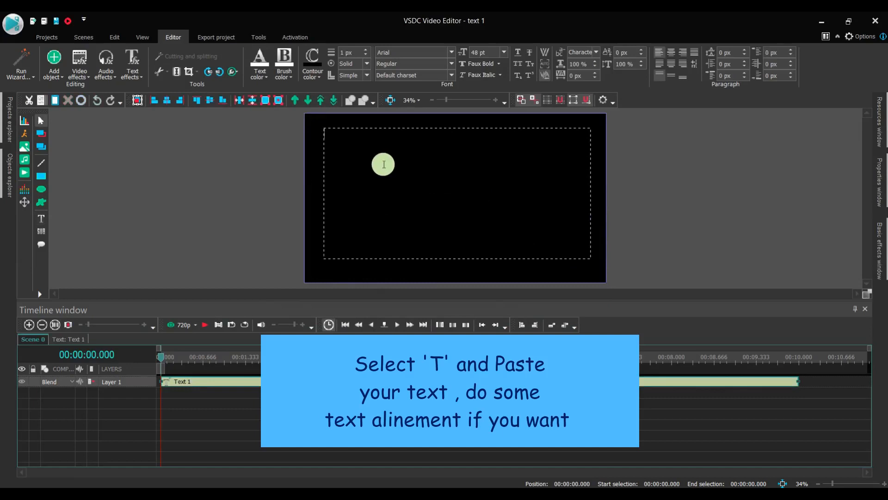
pyautogui.rightClick(383, 164)
pyautogui.click(417, 198)
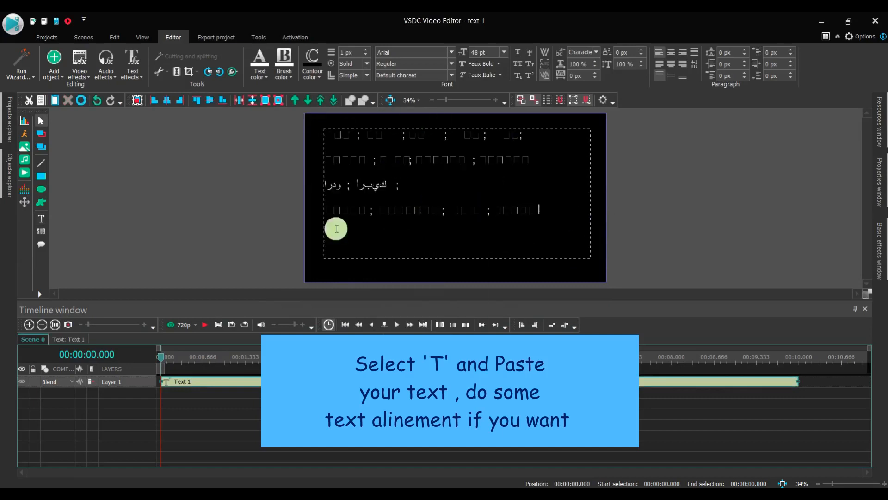
pyautogui.moveTo(402, 185); pyautogui.dragTo(319, 187)
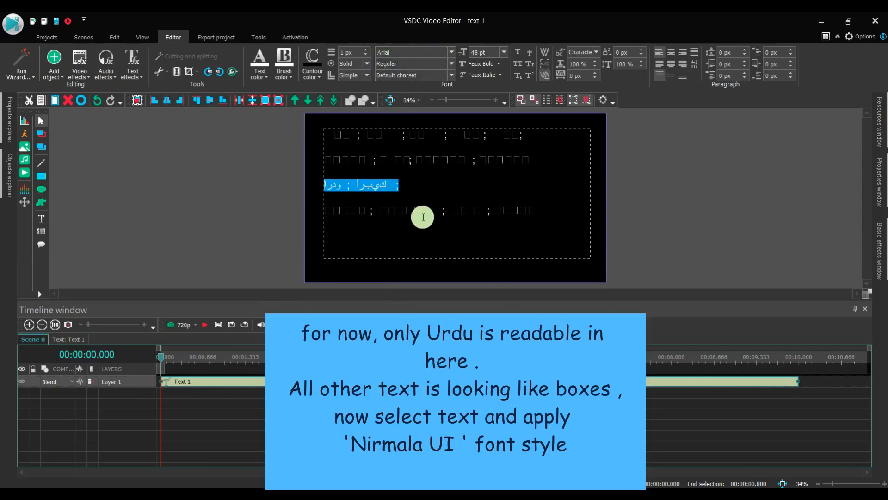
pyautogui.click(421, 231)
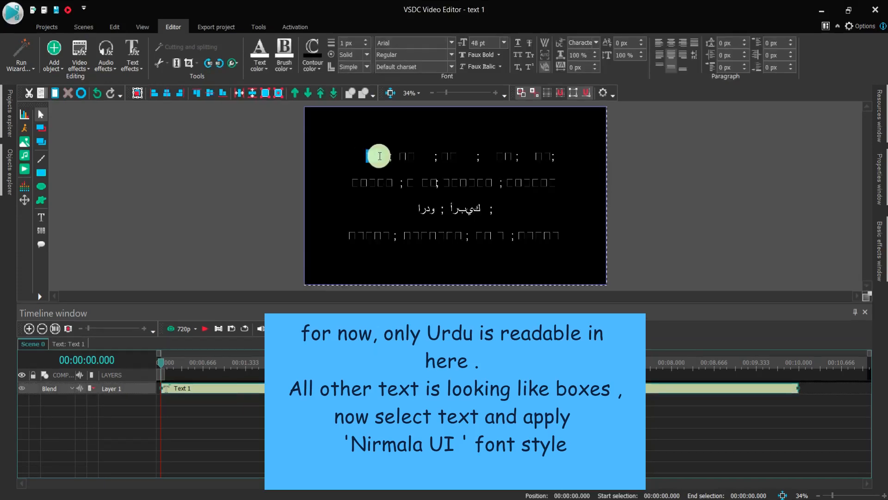
# - Apply the Nirmala UI font to the Hindi line and the Kannada, Tamil, Telugu and Malayalam line of the text object
pyautogui.moveTo(375, 156); pyautogui.dragTo(560, 179)
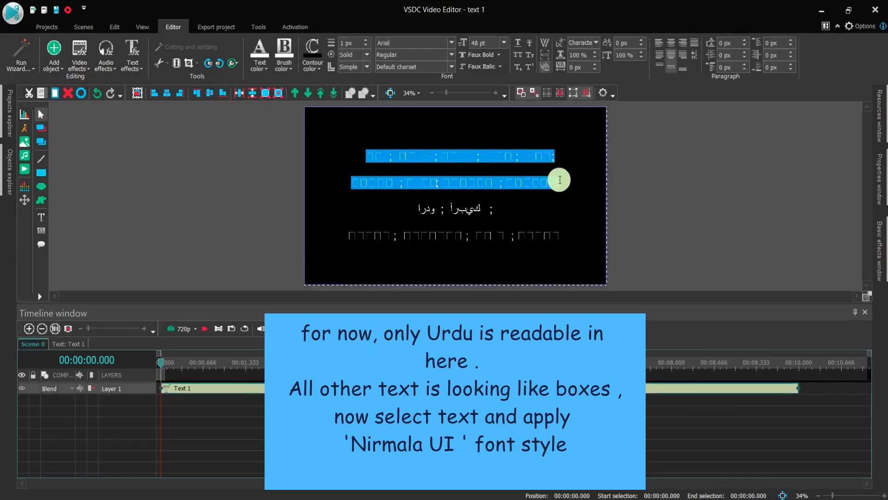
pyautogui.click(450, 44)
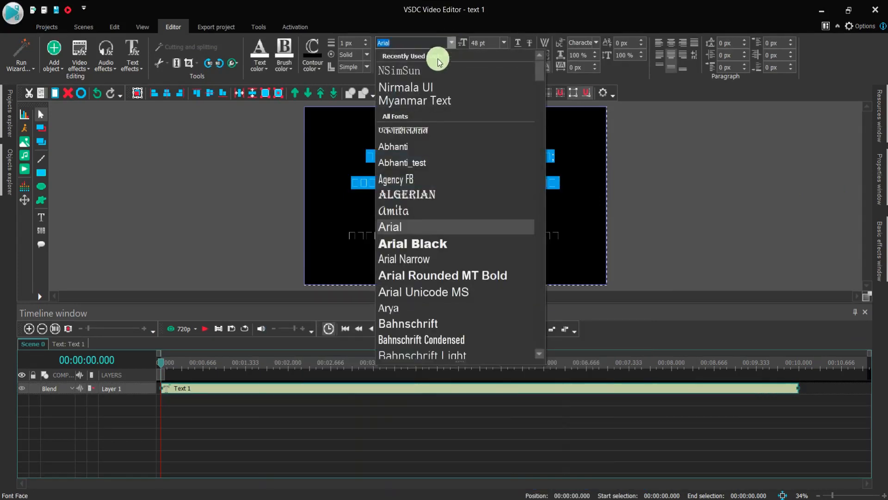
pyautogui.click(440, 88)
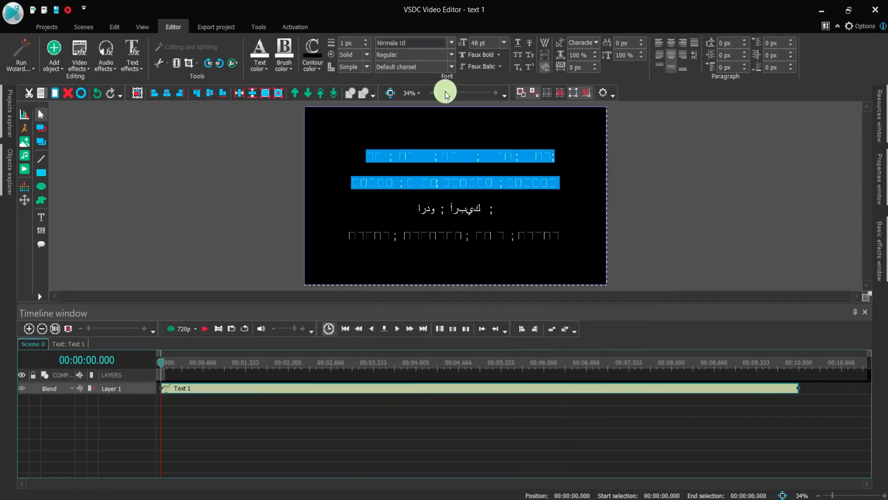
pyautogui.click(517, 213)
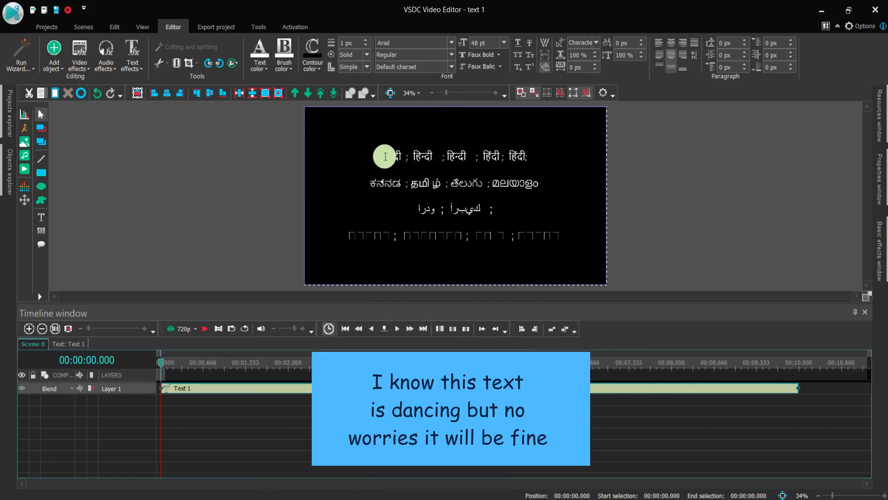
# - Apply the Nirmala UI font to the leading character of the first Hindi word
pyautogui.moveTo(363, 152); pyautogui.dragTo(319, 160)
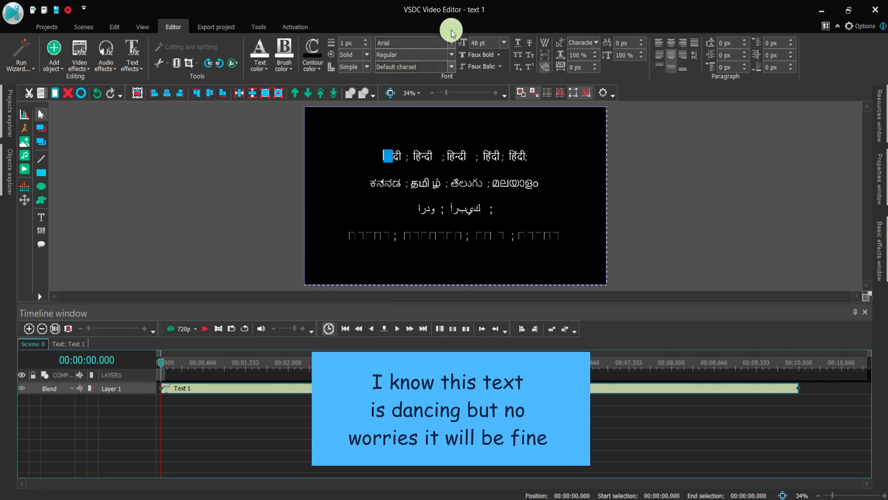
pyautogui.click(451, 42)
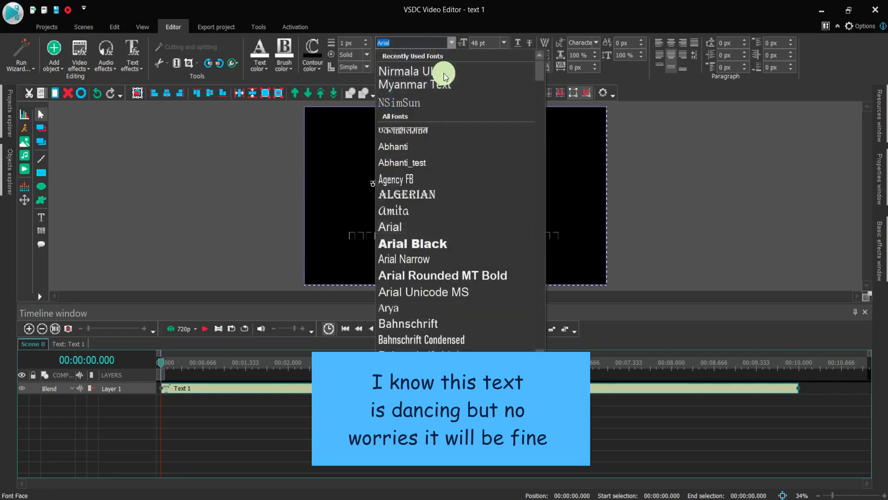
pyautogui.click(441, 71)
pyautogui.click(569, 191)
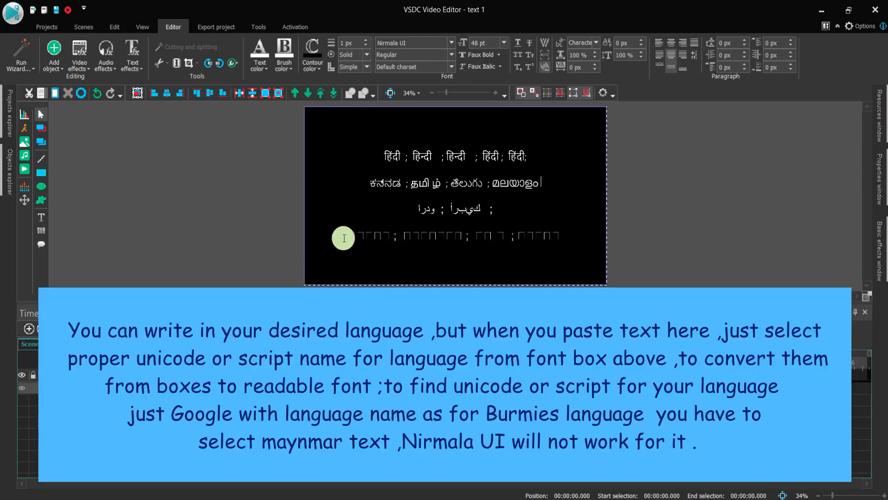
# - Set the last line, with the Bangla, Gujarati, Sanskrit and Odia words, to the Nirmala UI font and finish editing the text
pyautogui.moveTo(356, 238); pyautogui.dragTo(309, 234)
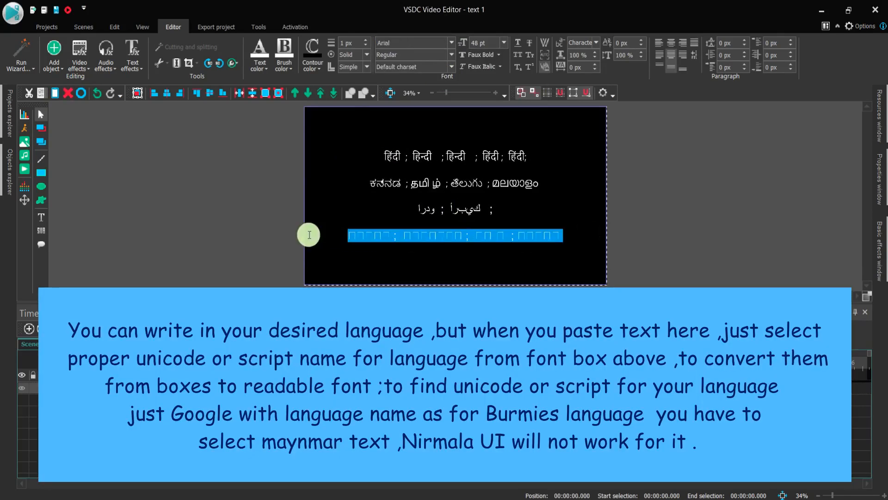
pyautogui.click(451, 42)
pyautogui.click(446, 71)
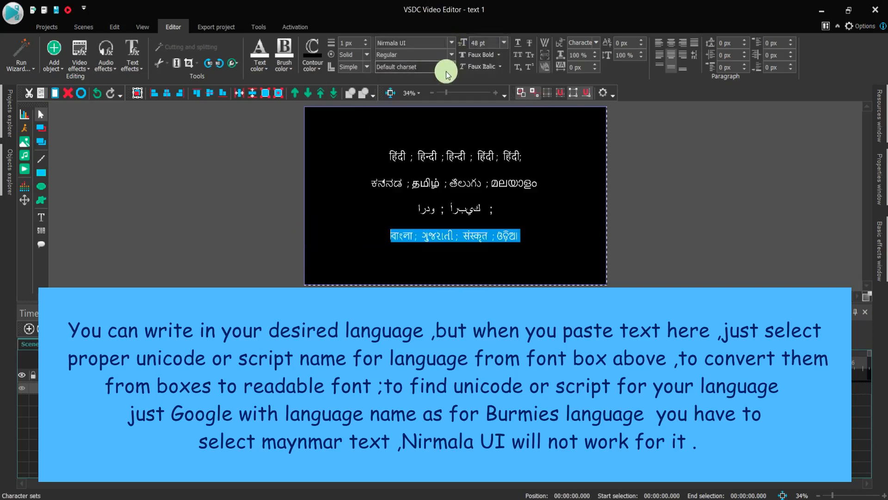
pyautogui.click(536, 227)
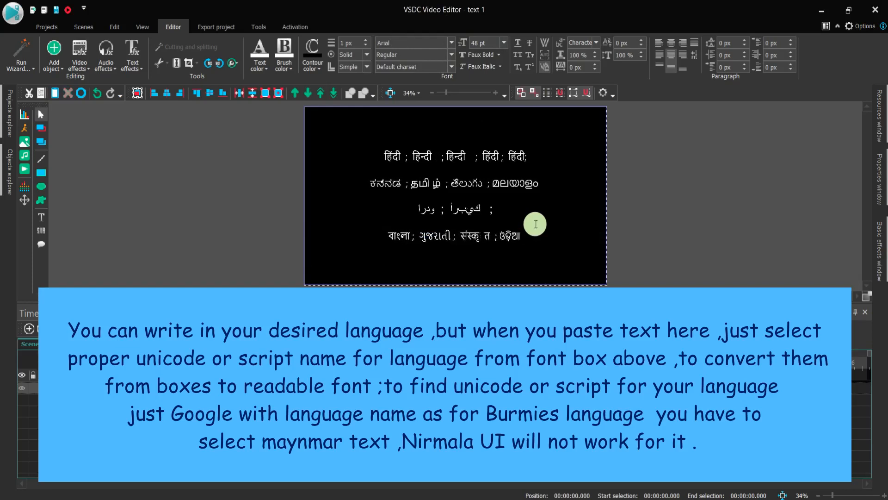
pyautogui.click(725, 146)
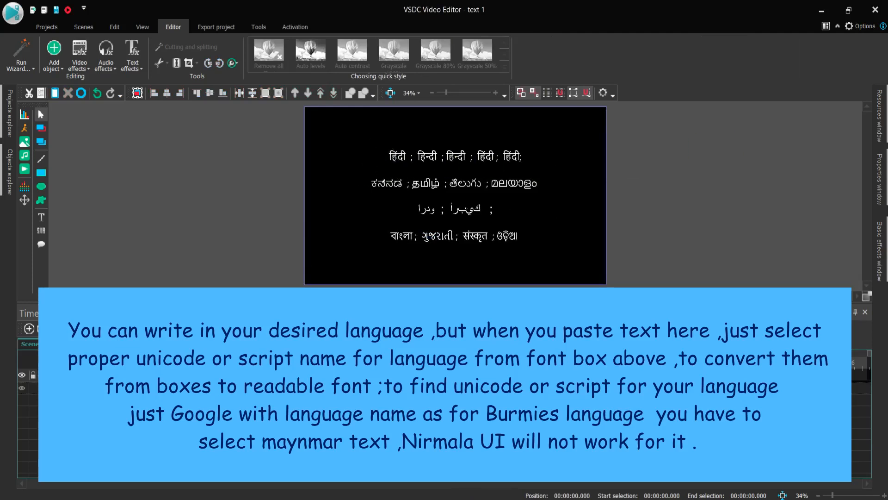
# - Colour the whole Hindi line with the standard orange
pyautogui.click(382, 156)
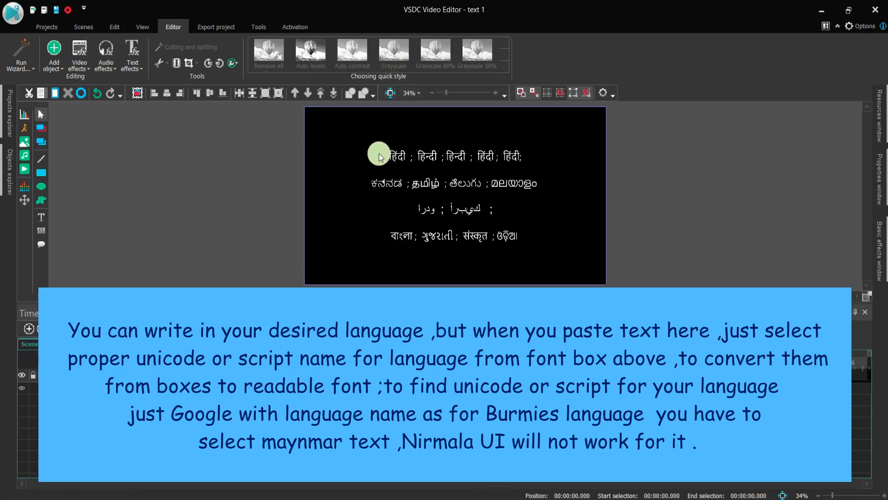
pyautogui.moveTo(383, 155); pyautogui.dragTo(531, 153)
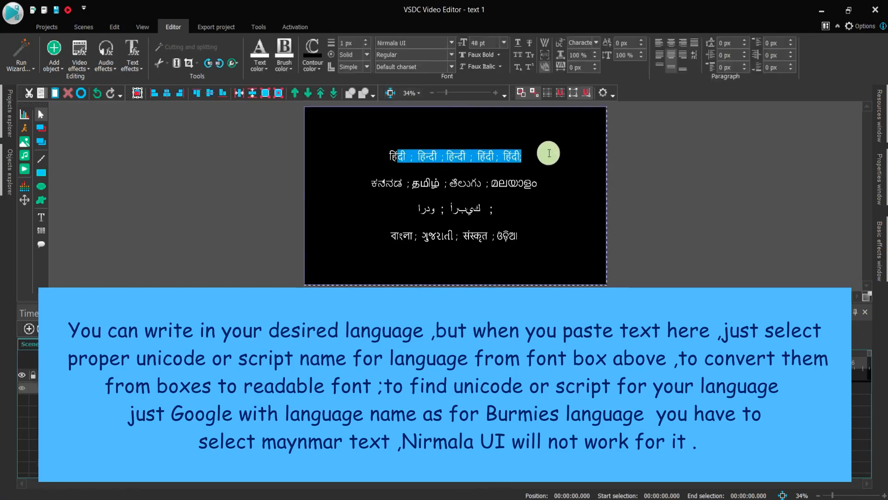
pyautogui.moveTo(366, 144); pyautogui.dragTo(341, 145)
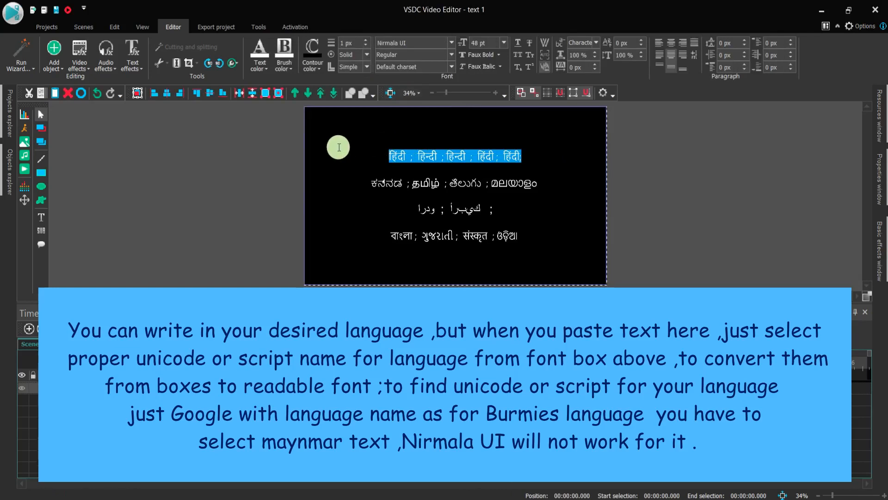
pyautogui.click(261, 69)
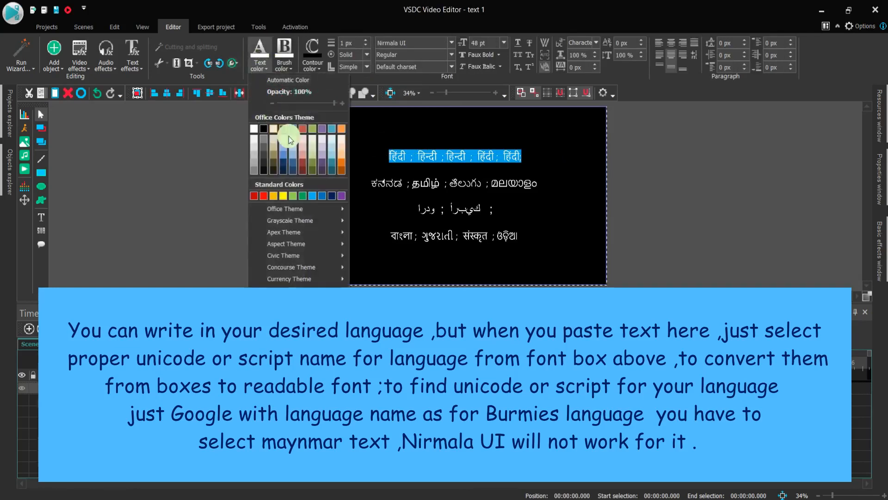
pyautogui.click(273, 196)
pyautogui.click(365, 202)
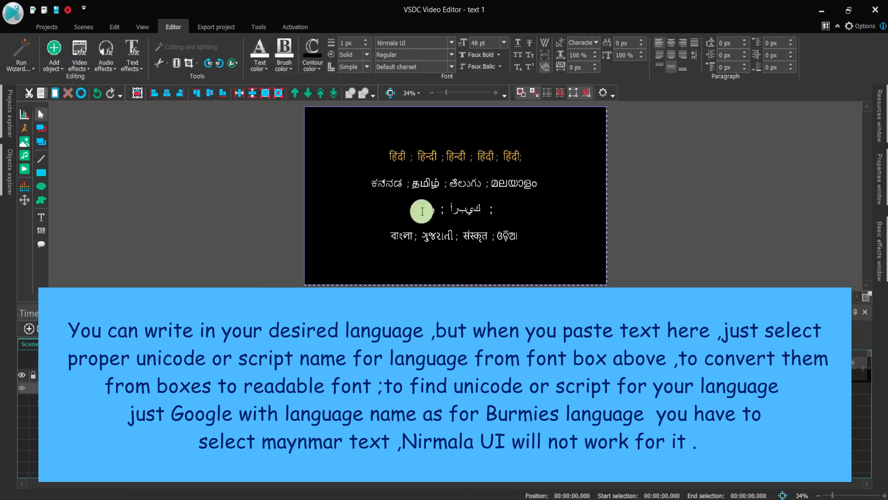
# - Colour the Urdu and Arabic line with an orange from the Office theme colours
pyautogui.moveTo(505, 206); pyautogui.dragTo(317, 201)
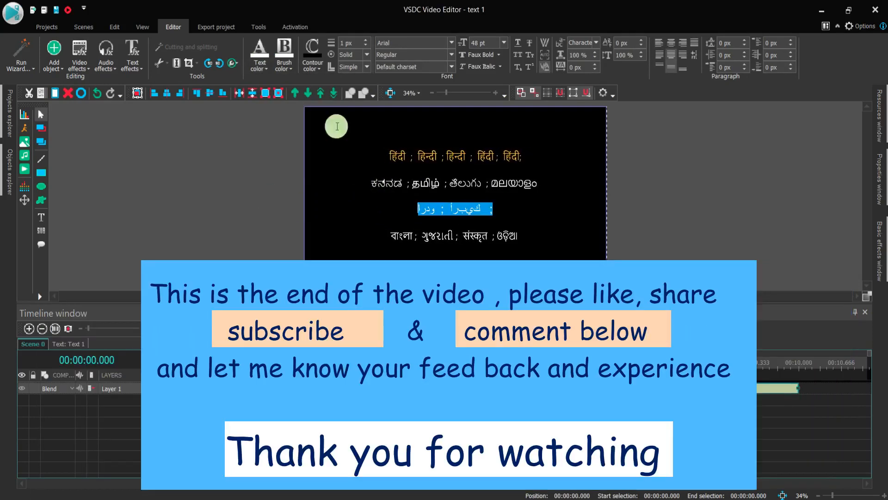
pyautogui.click(262, 68)
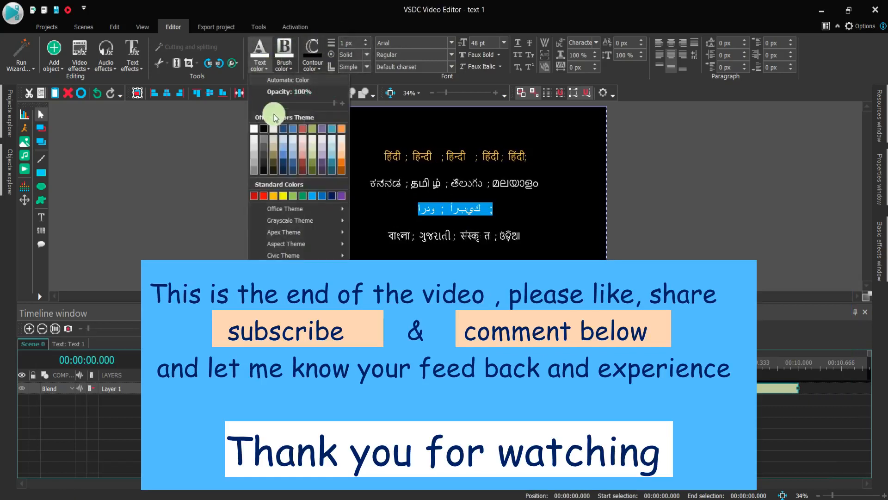
pyautogui.click(341, 135)
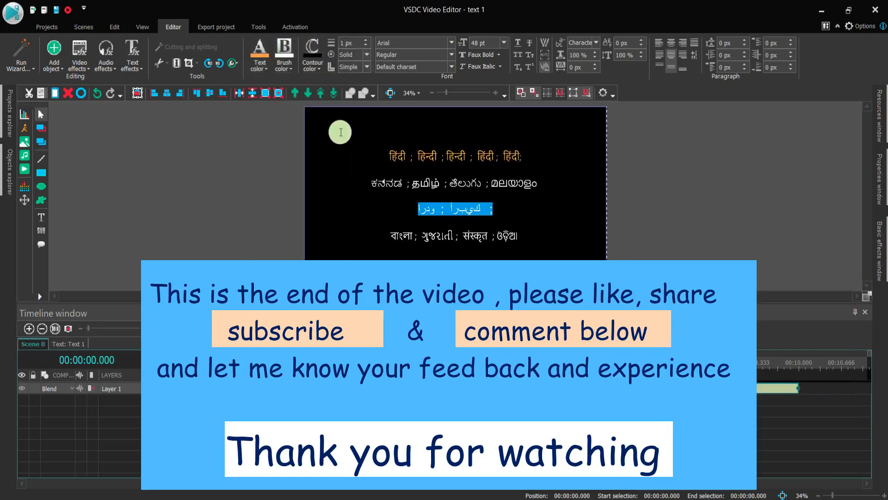
pyautogui.click(384, 214)
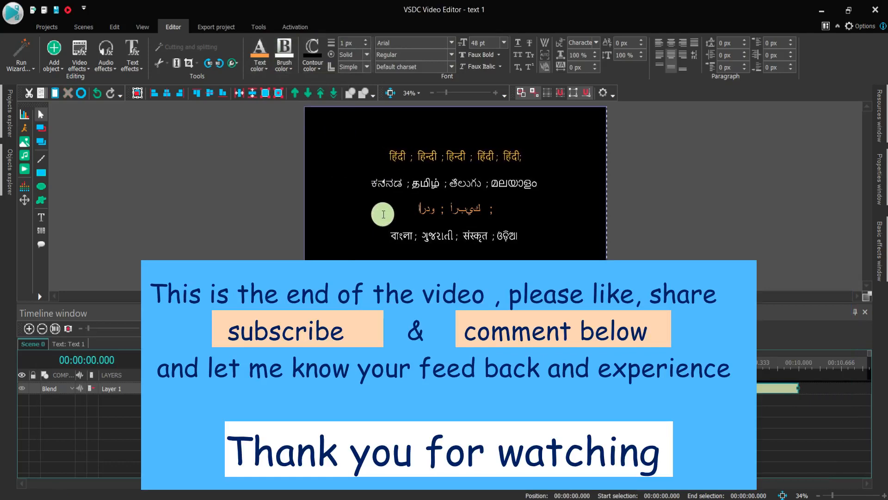